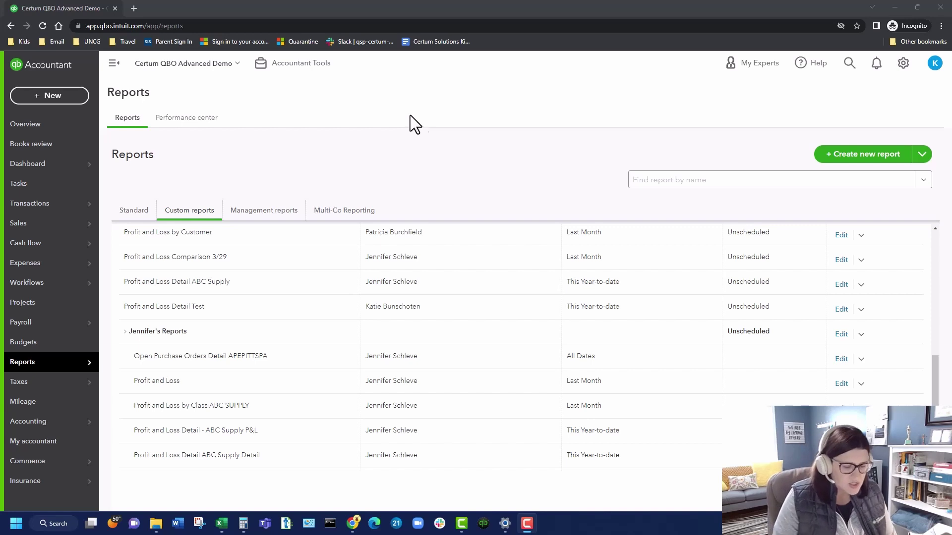
Step: Bring up the Custom reports tab on the Reports page to see the saved report groups
mouse_move(74, 366)
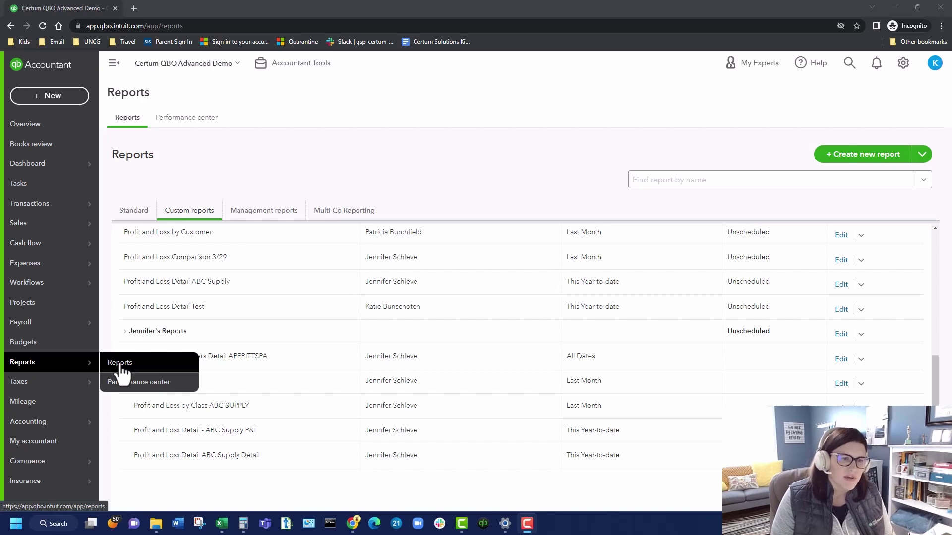
Step: Look through the custom reports, then switch to the Standard tab and scroll to Favorites
scroll(311, 343, "up", 5)
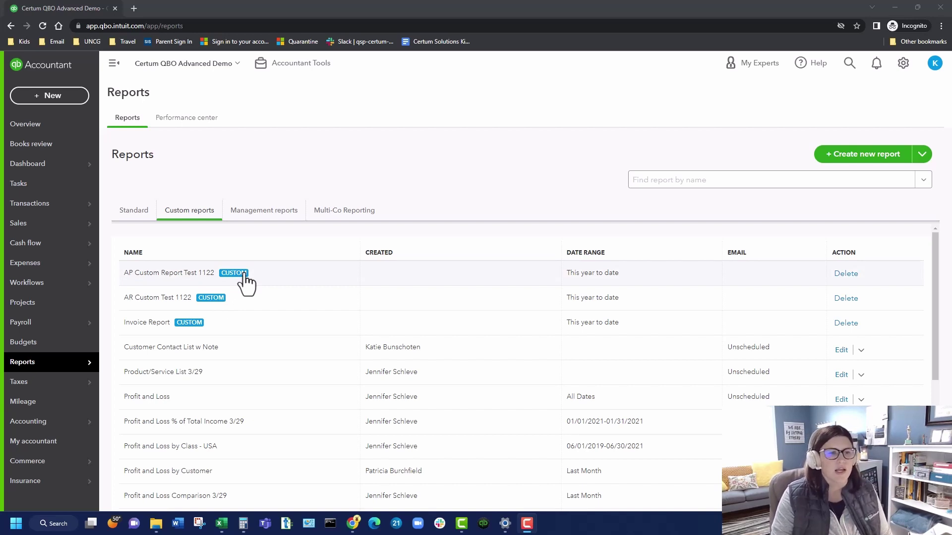
scroll(341, 384, "down", 1)
scroll(341, 391, "down", 2)
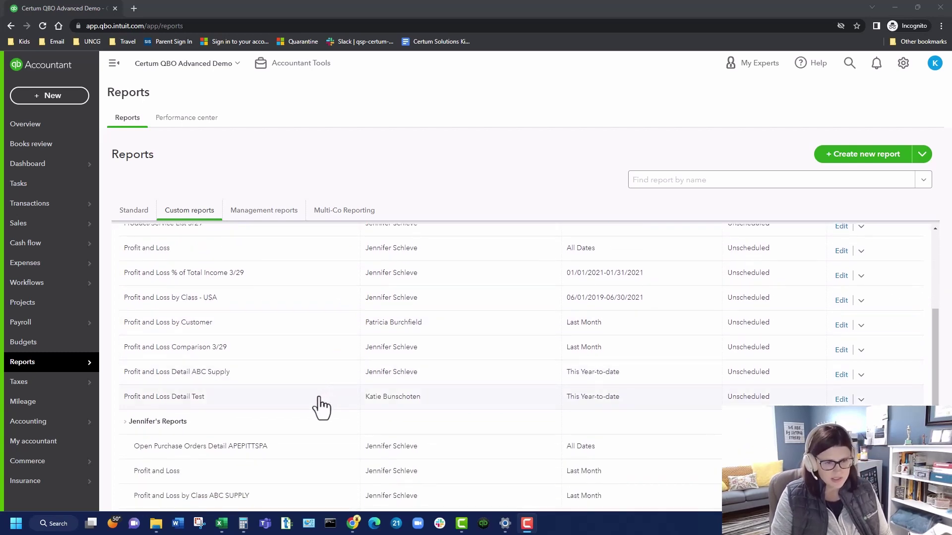
scroll(322, 405, "up", 1)
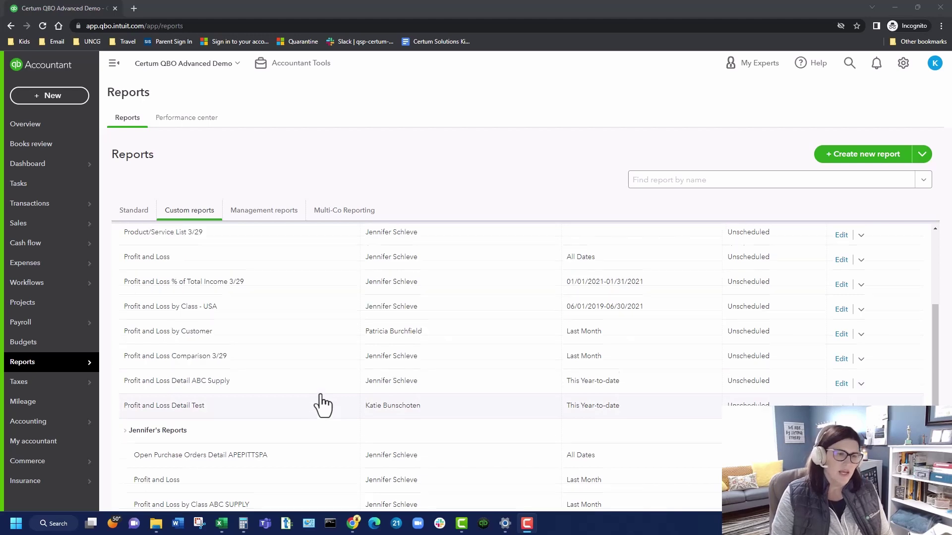
scroll(320, 404, "up", 3)
left_click(130, 212)
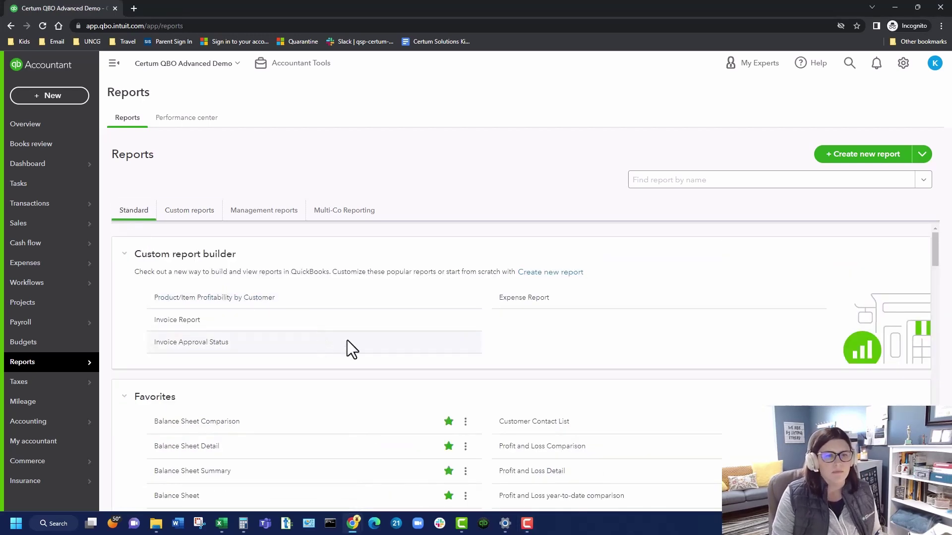
scroll(239, 348, "down", 2)
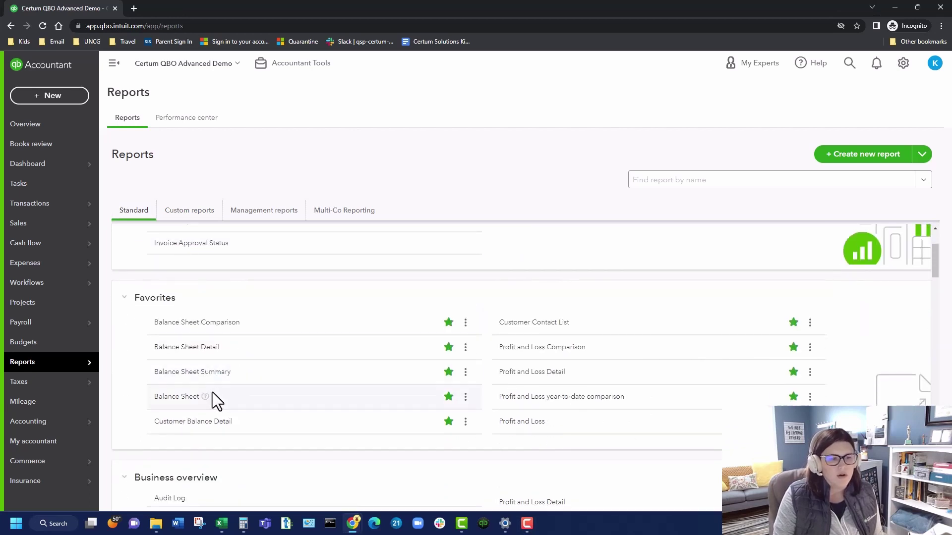
Step: Save the Favorites Balance Sheet as custom report 'Balance Sheet Test', then return to Reports
left_click(182, 398)
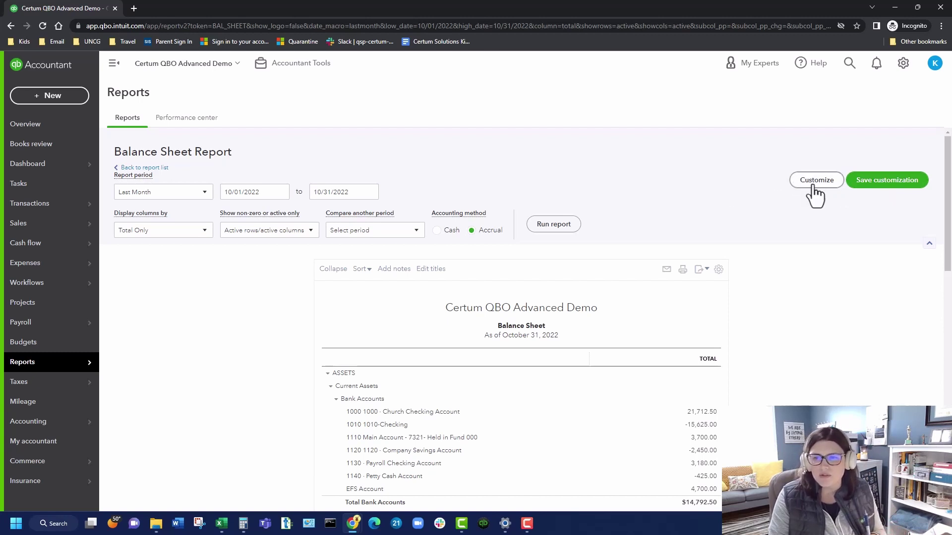
left_click(894, 190)
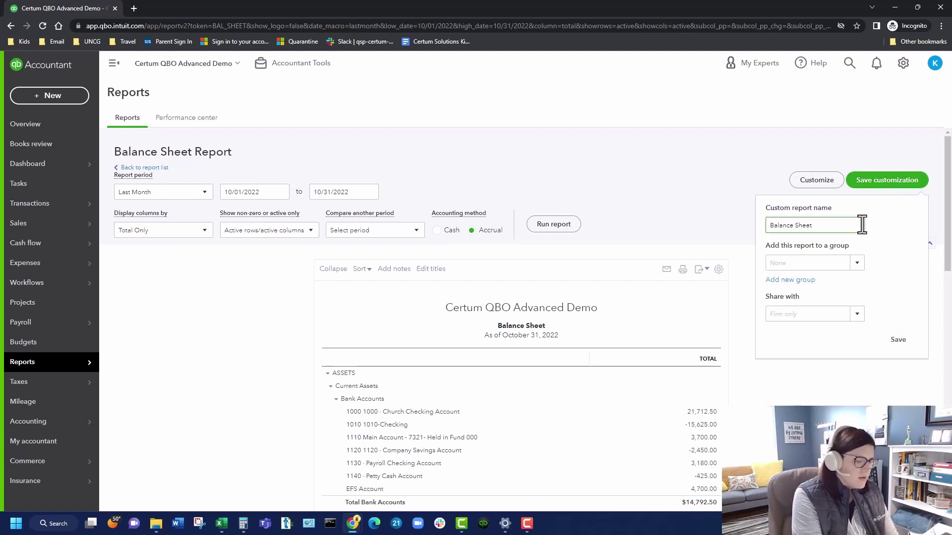
type("Test")
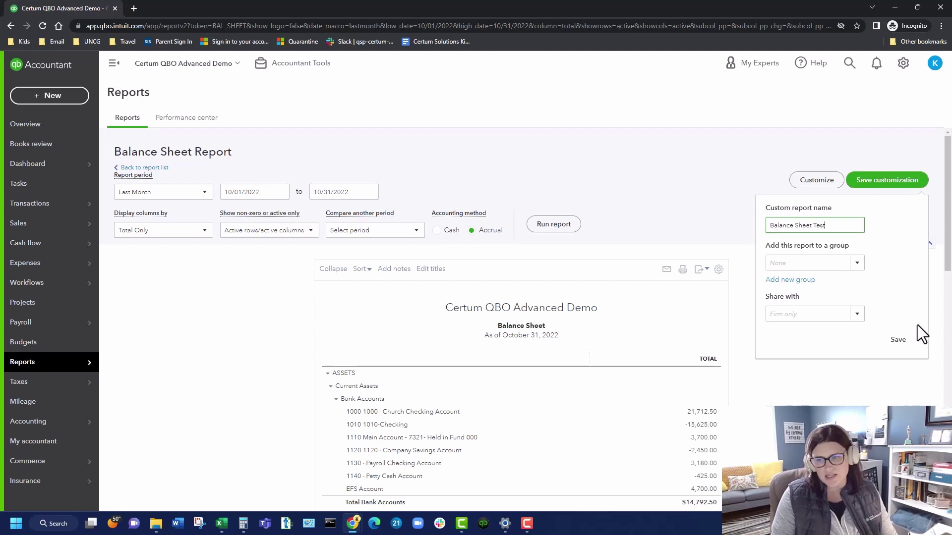
left_click(894, 340)
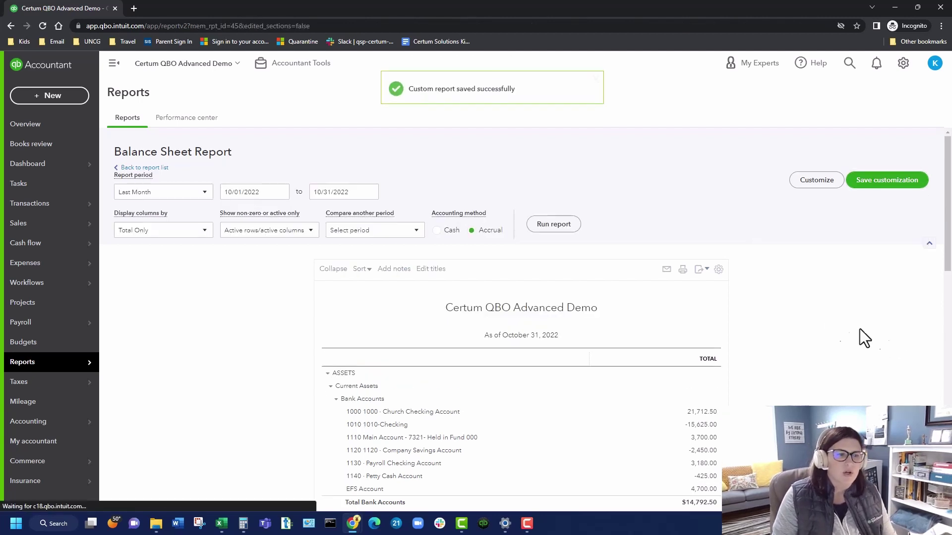
scroll(723, 311, "down", 3)
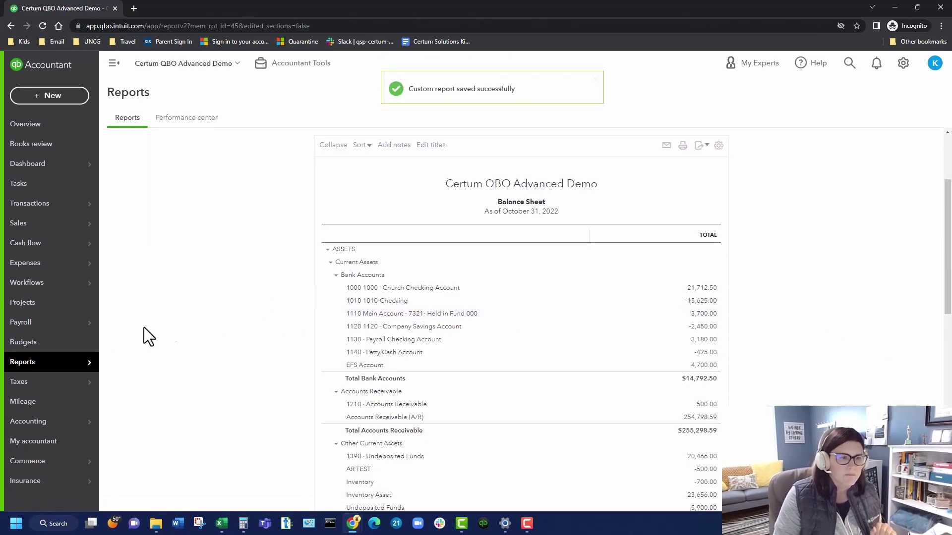
mouse_move(76, 365)
left_click(124, 366)
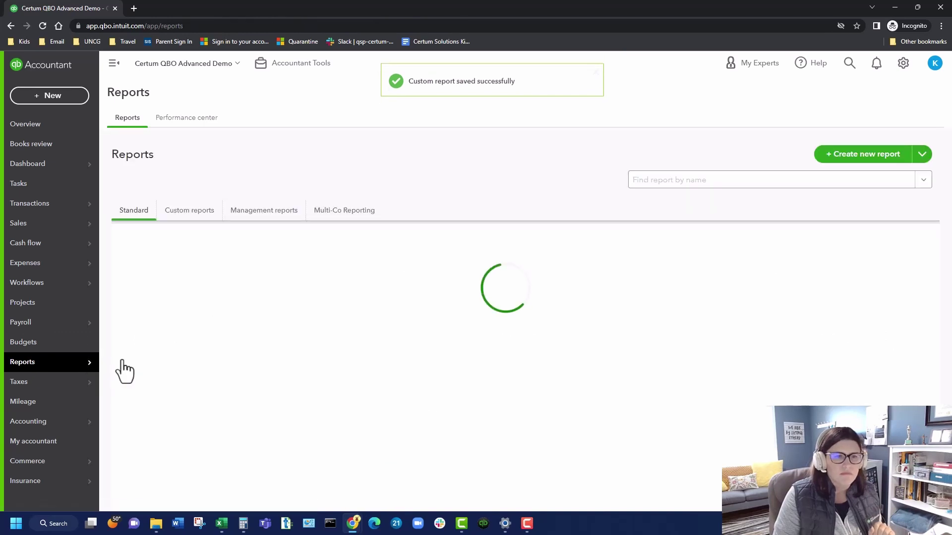
Step: Use the report creation wizard to create an Accounts payable by account report for the last 12 months
left_click(189, 211)
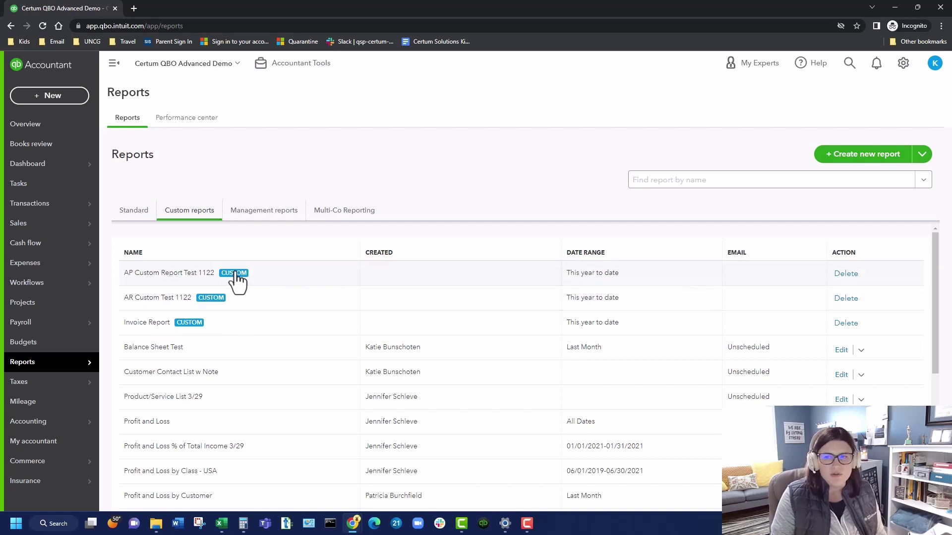
left_click(847, 155)
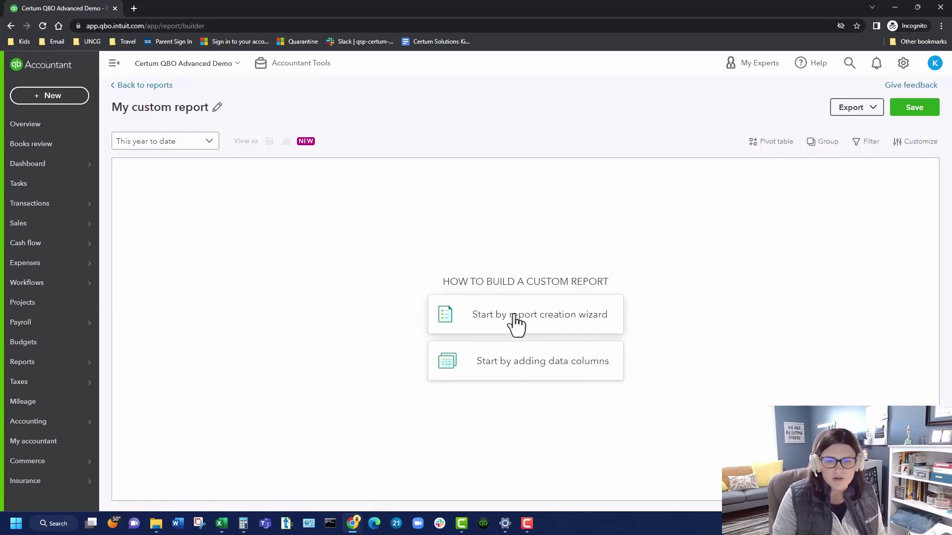
left_click(512, 322)
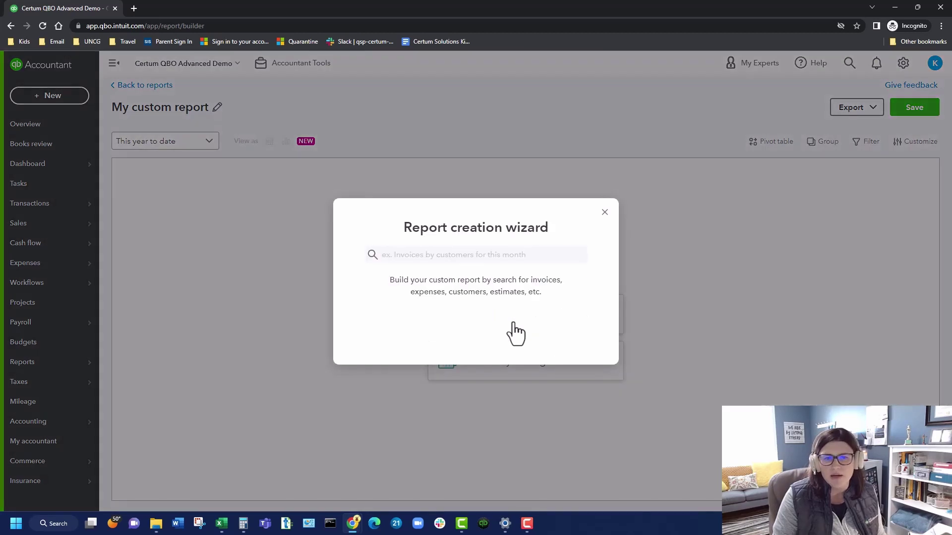
left_click(491, 260)
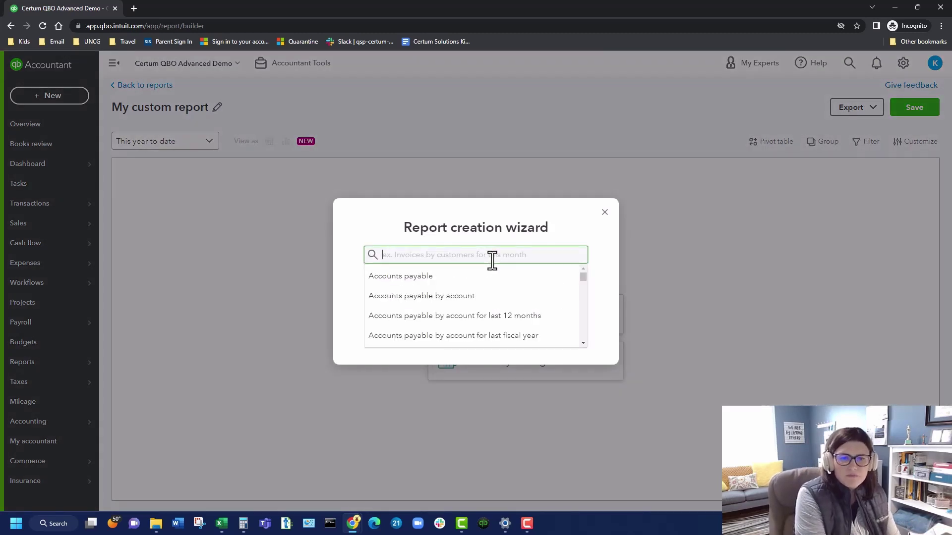
left_click(510, 323)
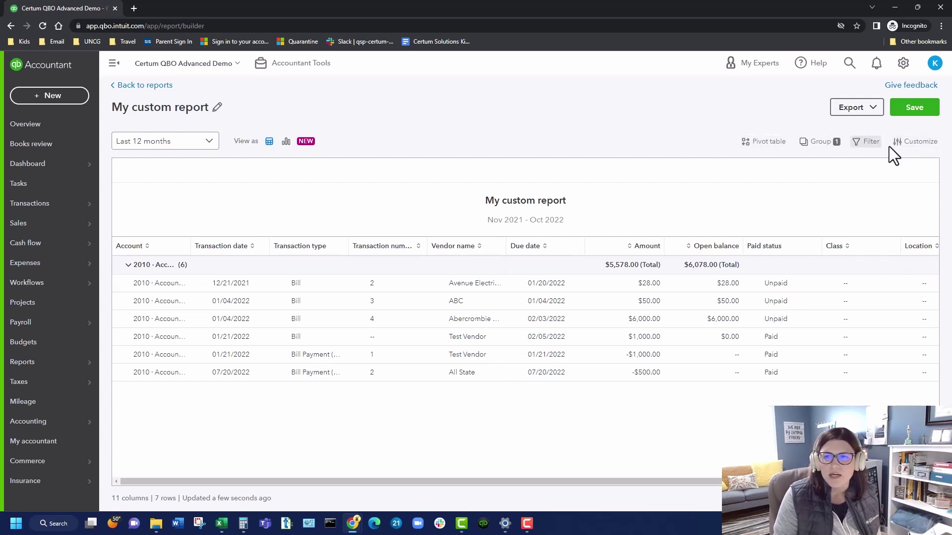
Step: Name the new custom report 'Silly me AP report' and save it
left_click(915, 110)
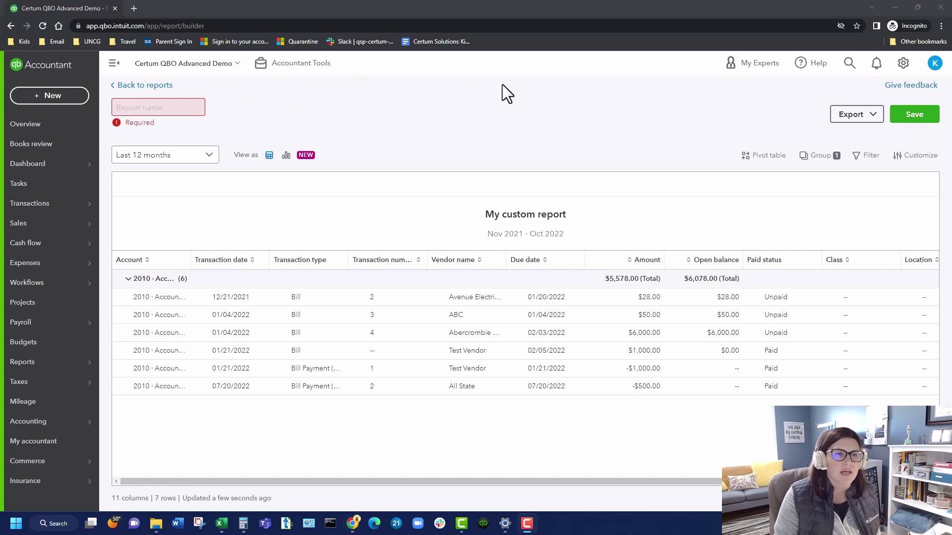
left_click(157, 109)
type("Silly me ")
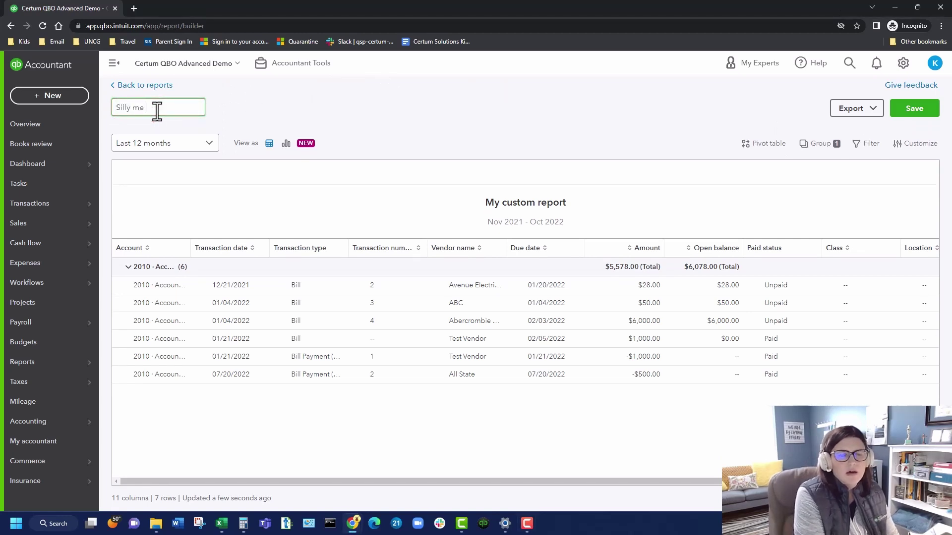
type("AP report")
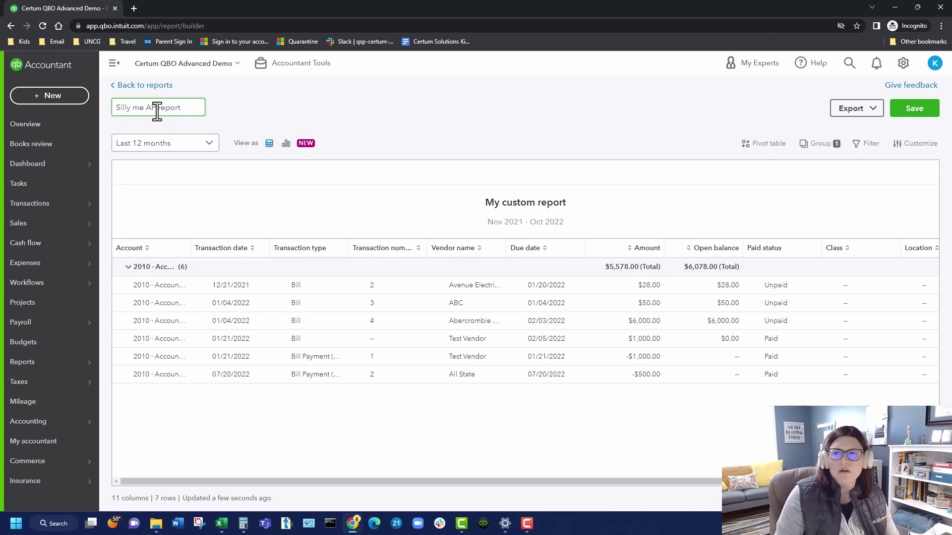
left_click(912, 107)
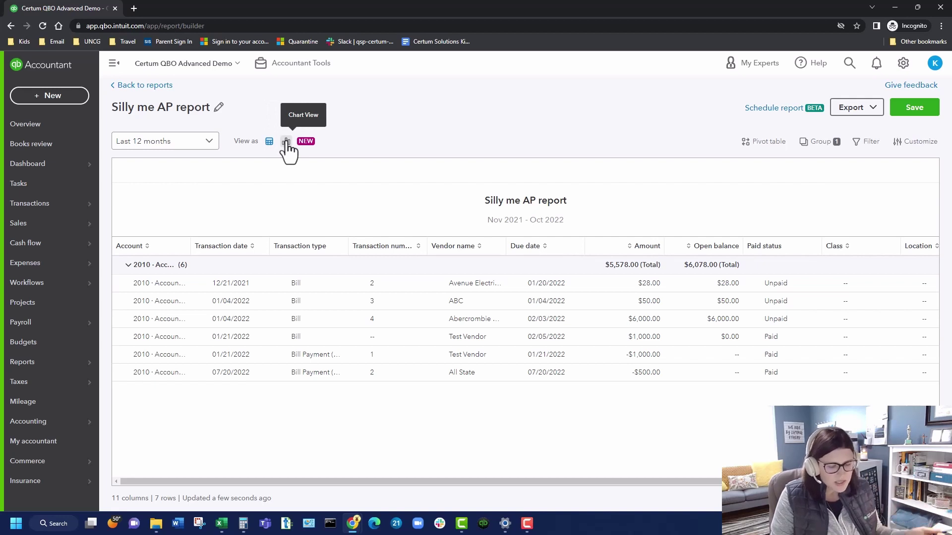
Step: Display Silly me AP report as a Trend Line chart and save it
left_click(286, 142)
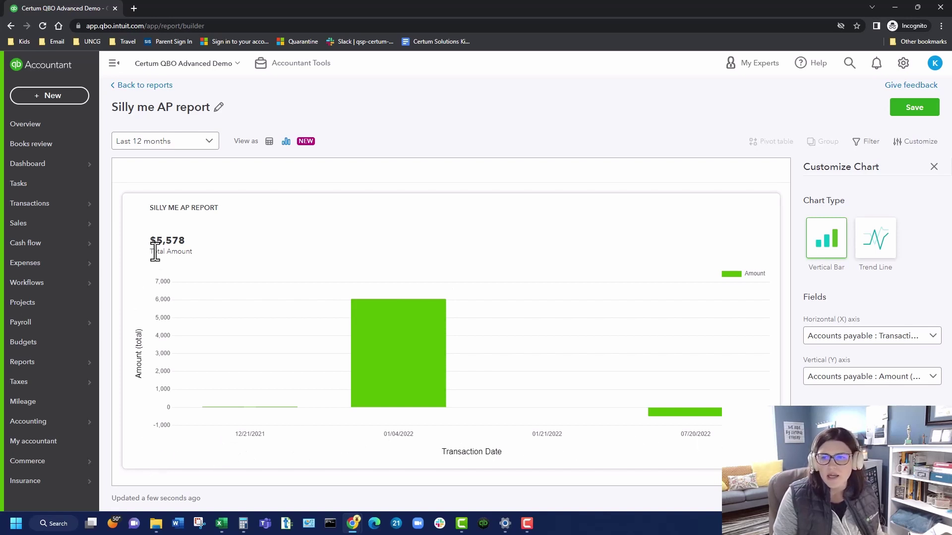
left_click(879, 243)
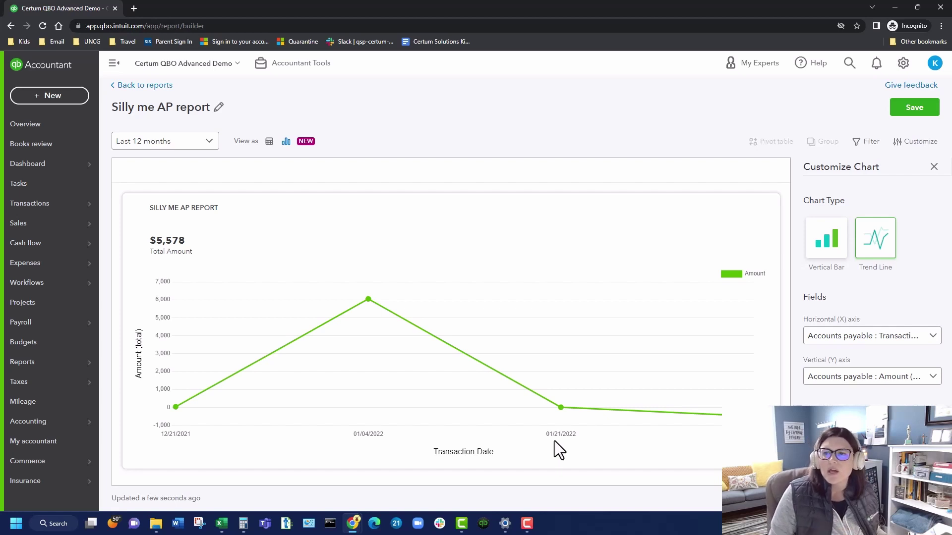
left_click(903, 111)
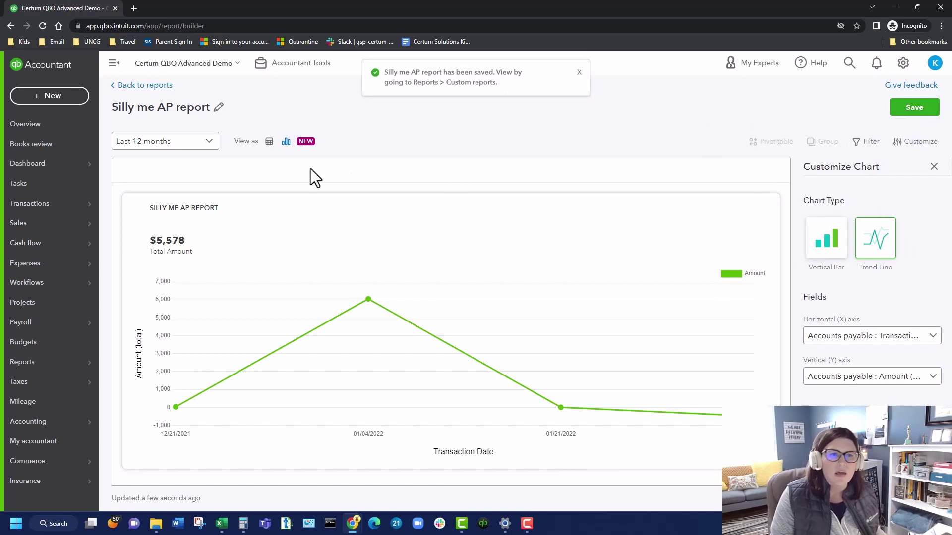
left_click(145, 87)
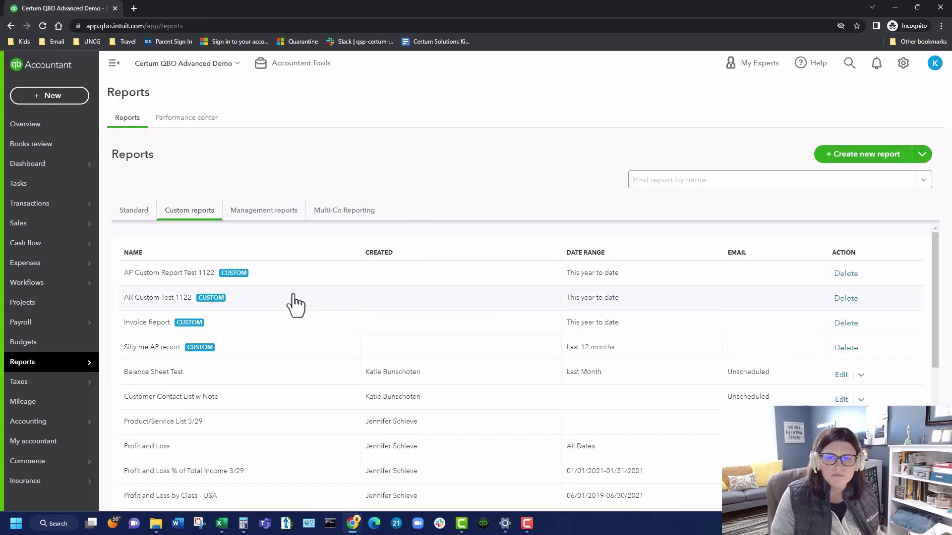
left_click(157, 284)
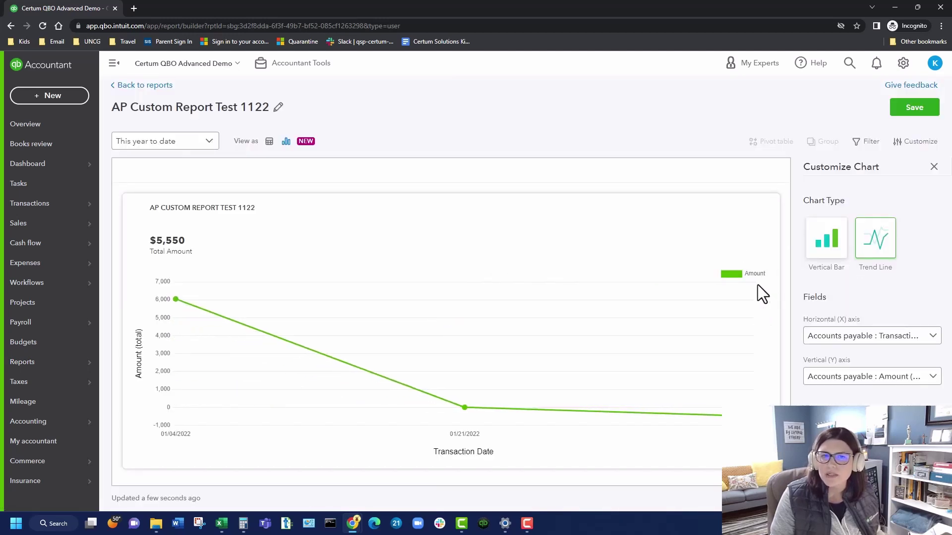
left_click(270, 141)
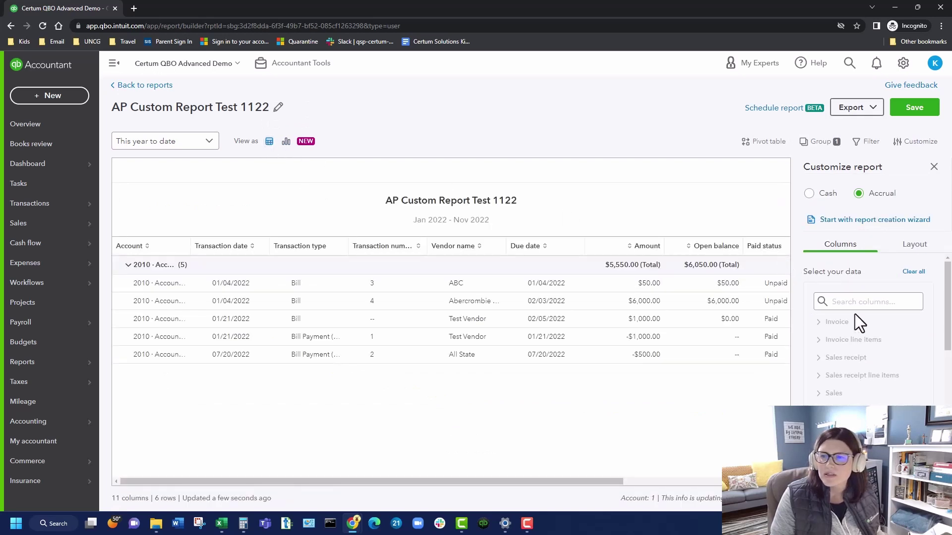
scroll(843, 335, "down", 5)
scroll(837, 341, "up", 3)
scroll(813, 347, "up", 3)
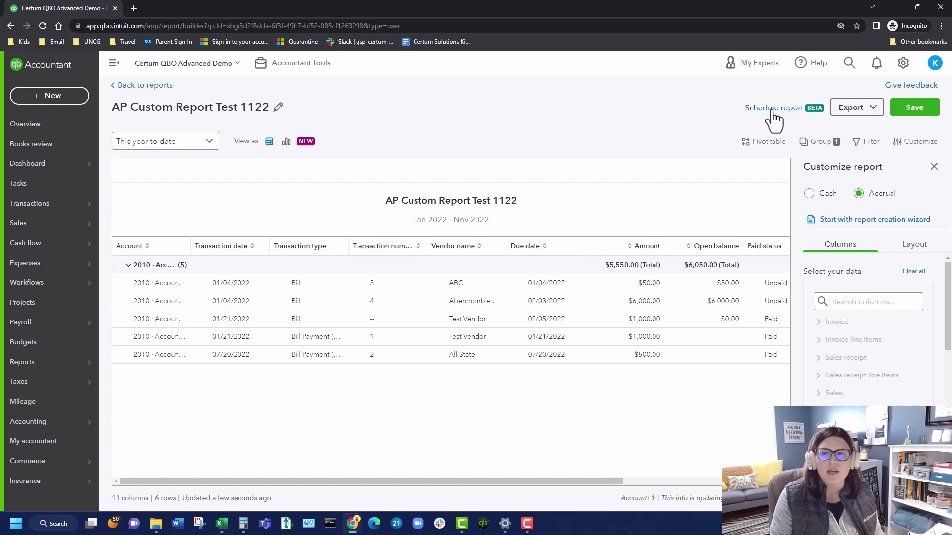
Step: Start a report schedule workflow named 'Schedule Report Test', keeping the 11/17/2022 start date
left_click(773, 110)
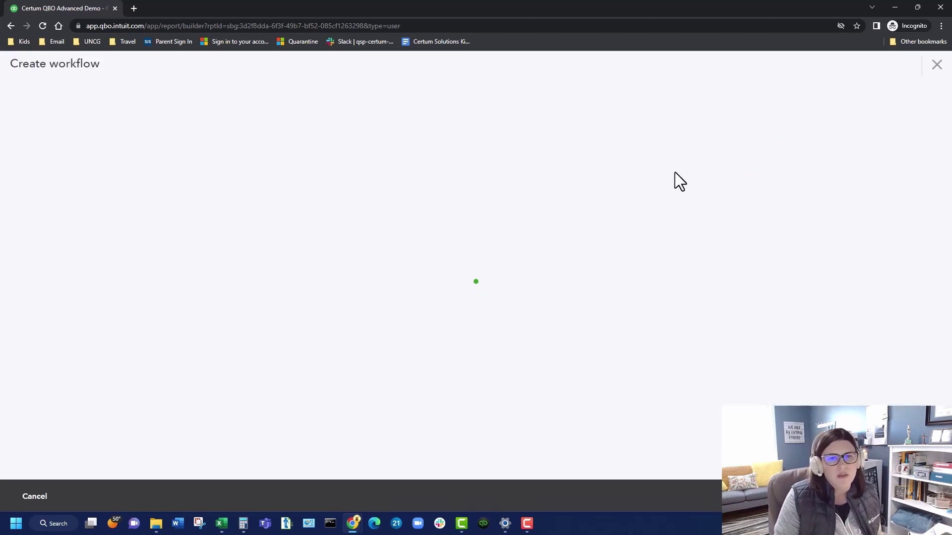
left_click(325, 134)
type("SC")
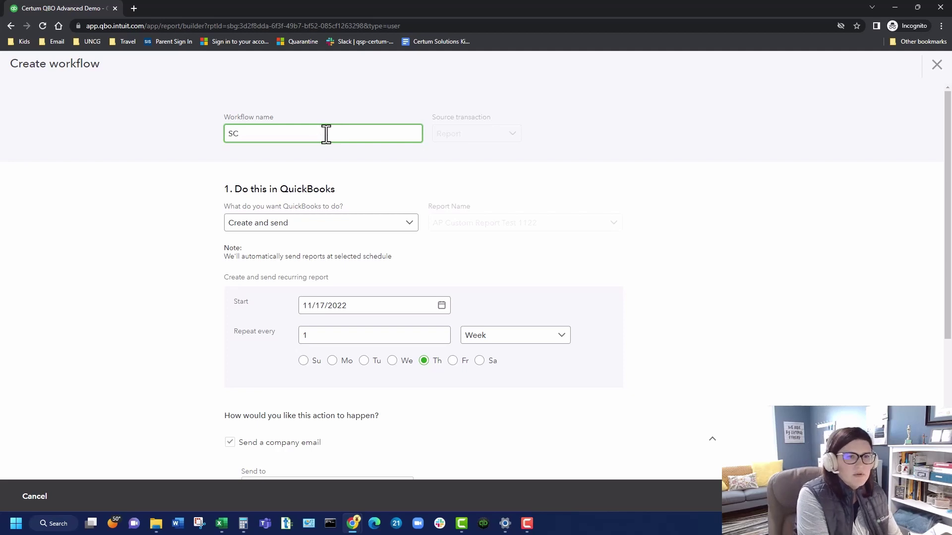
type("hedule Repo")
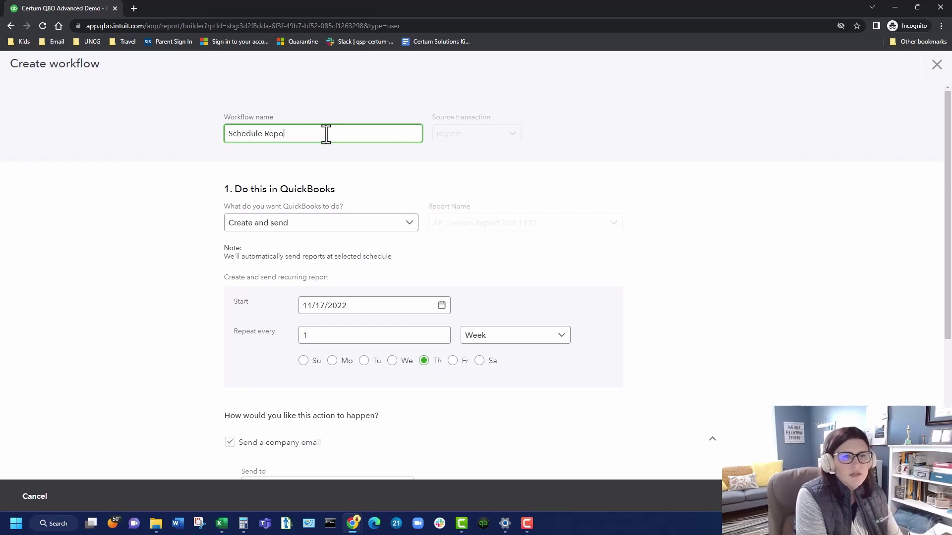
type("rt Test")
key("Tab")
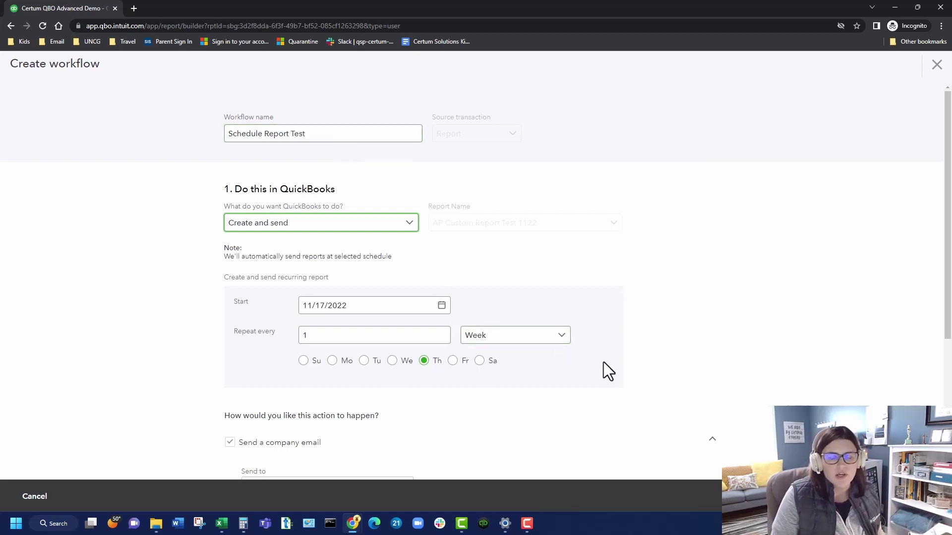
scroll(595, 364, "down", 2)
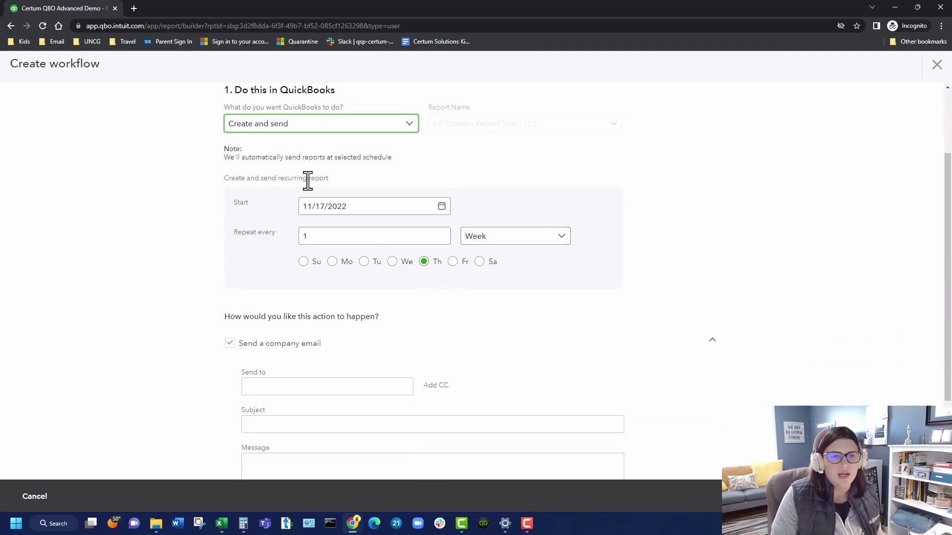
left_click(370, 206)
triple_click(370, 206)
left_click(615, 287)
scroll(571, 354, "down", 2)
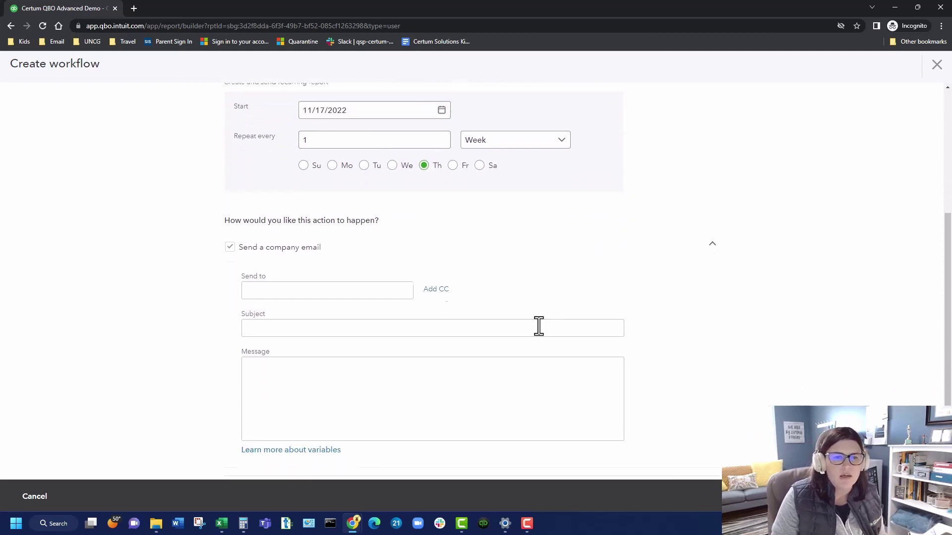
Step: Enter the recipient's e-mail address and the subject HELLOOOOOO
left_click(355, 276)
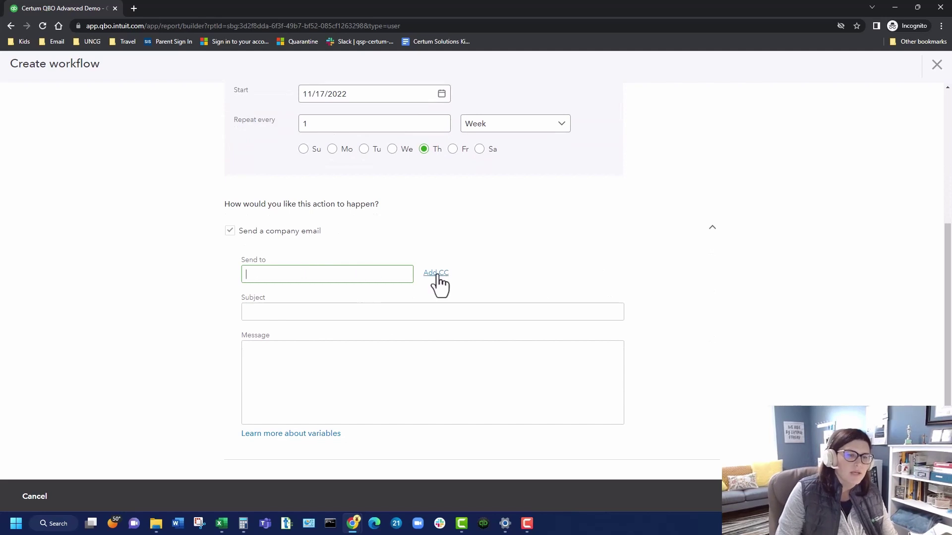
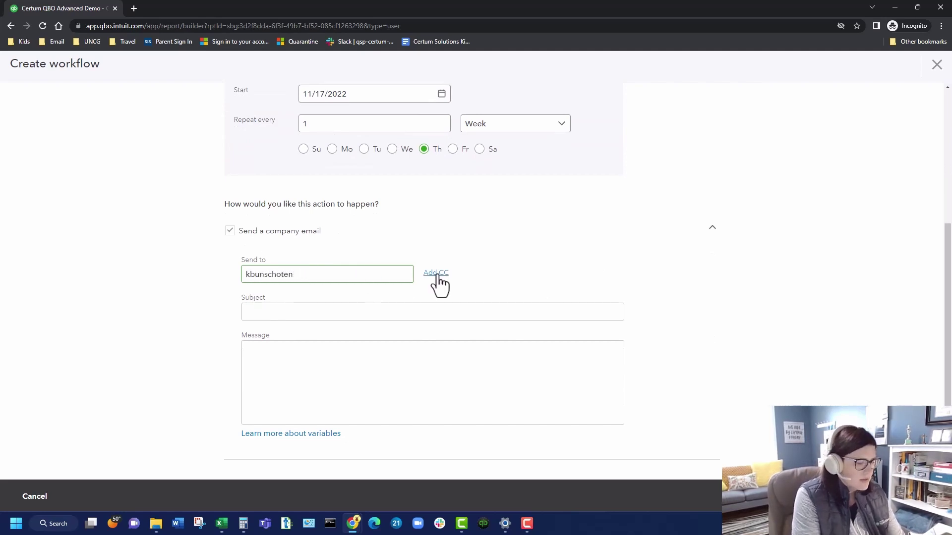
key("Tab")
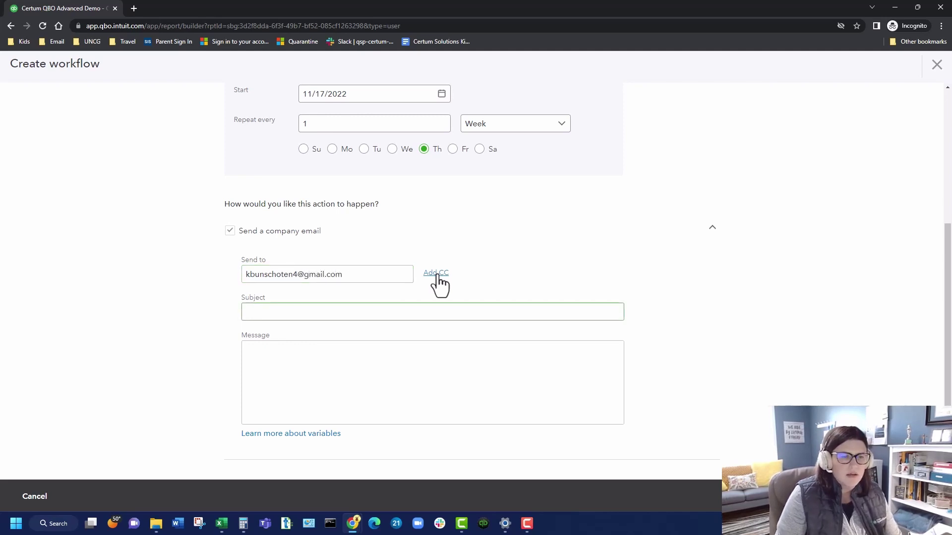
type("HELLOOOOOO")
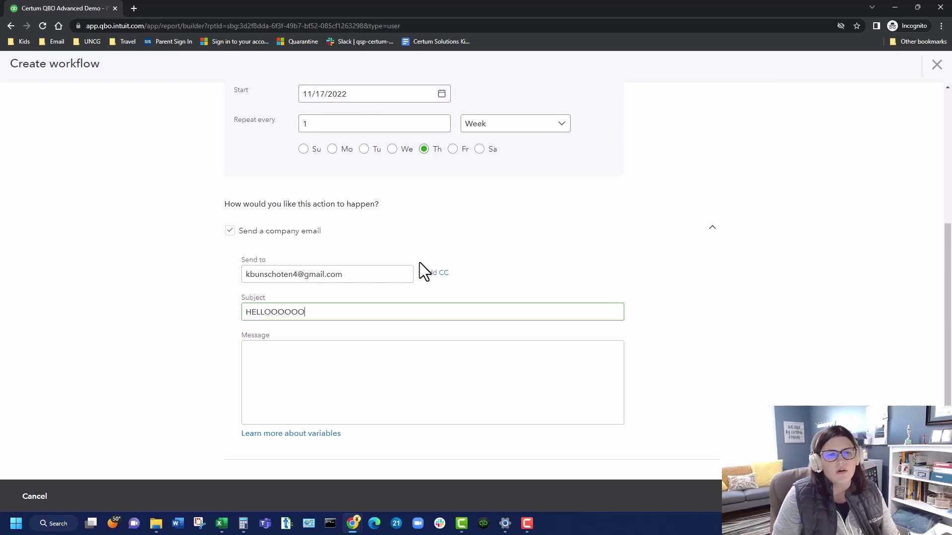
Step: Correct part of the recipient's e-mail address and write the message 'test test'
left_click_drag(372, 276, 234, 270)
left_click(475, 369)
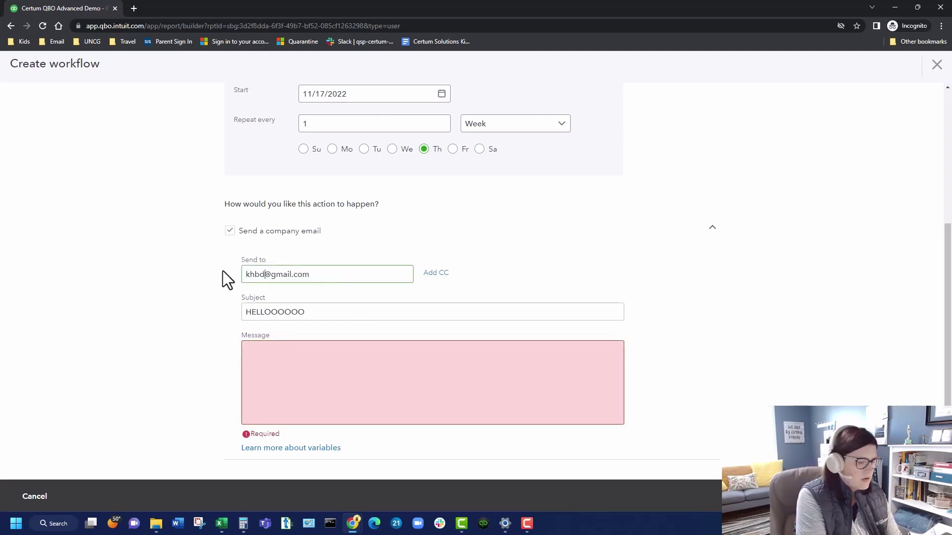
left_click(327, 372)
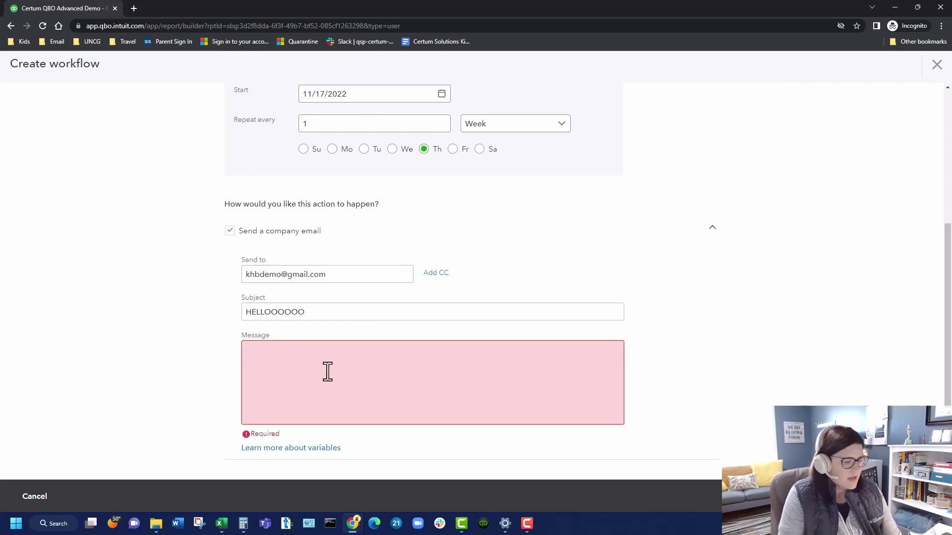
type("test test")
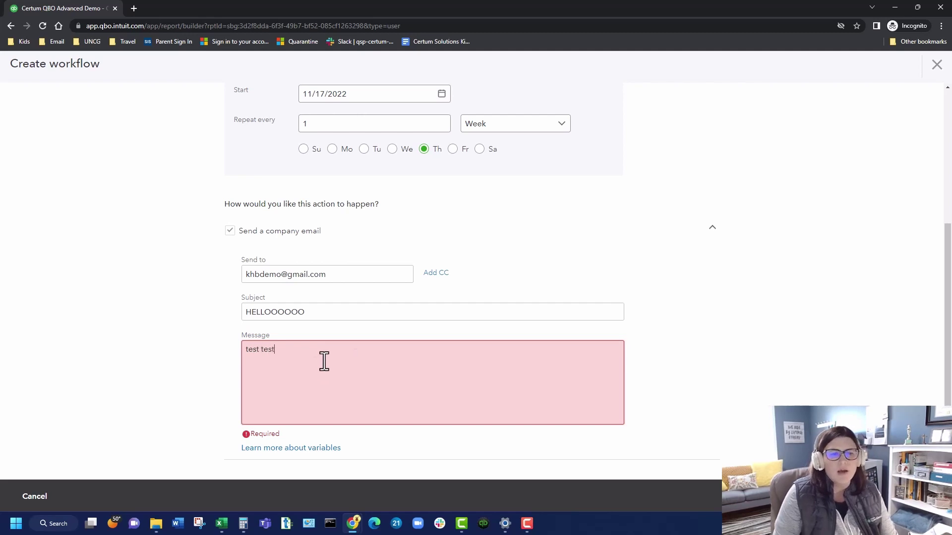
left_click(681, 372)
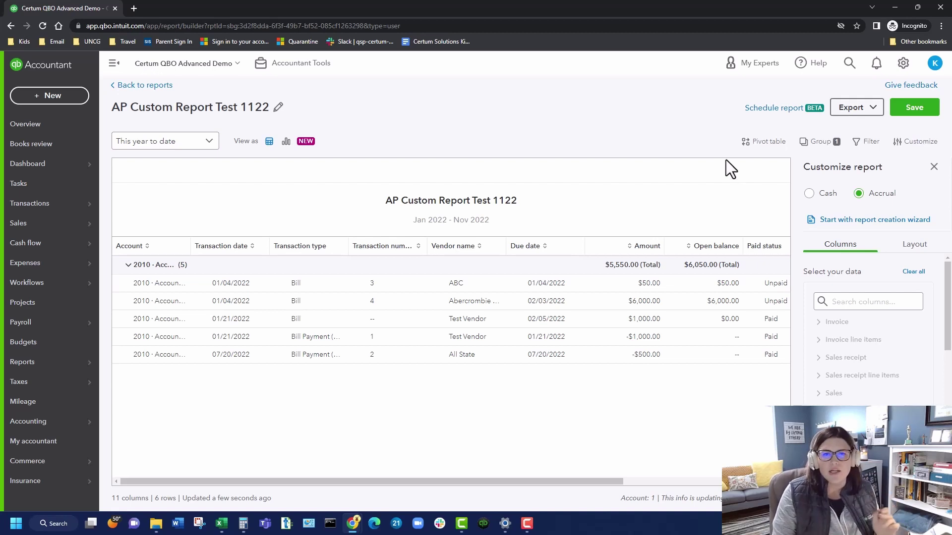
Step: Leave the Create workflow panel and return to the AP Custom Report Test 1122 report
mouse_move(280, 142)
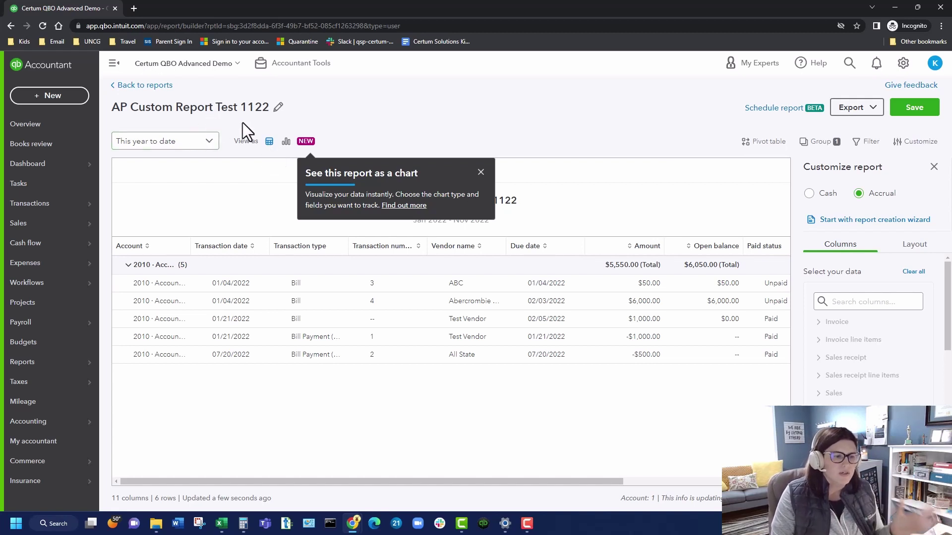
mouse_move(63, 462)
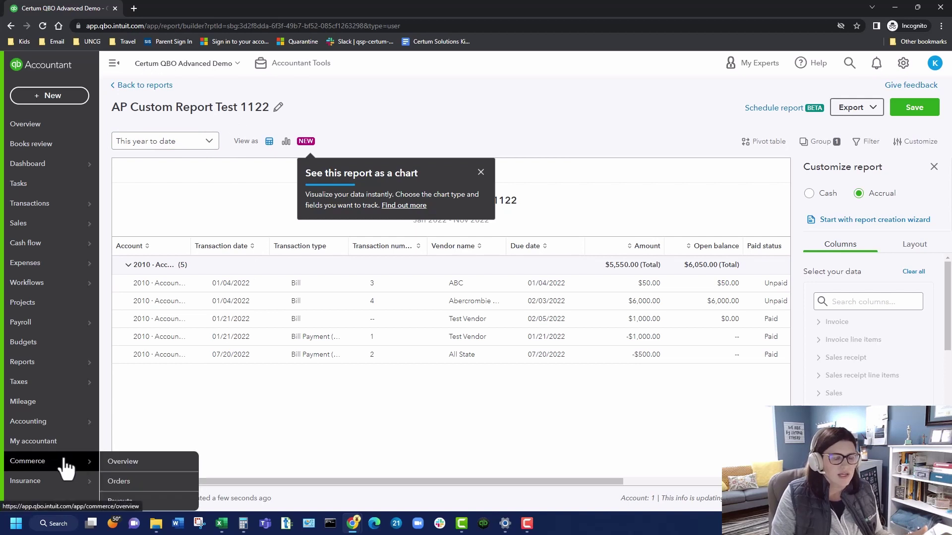
Step: From Commerce overview, begin connecting Shopify as a sales channel and agree to data sharing
left_click(124, 463)
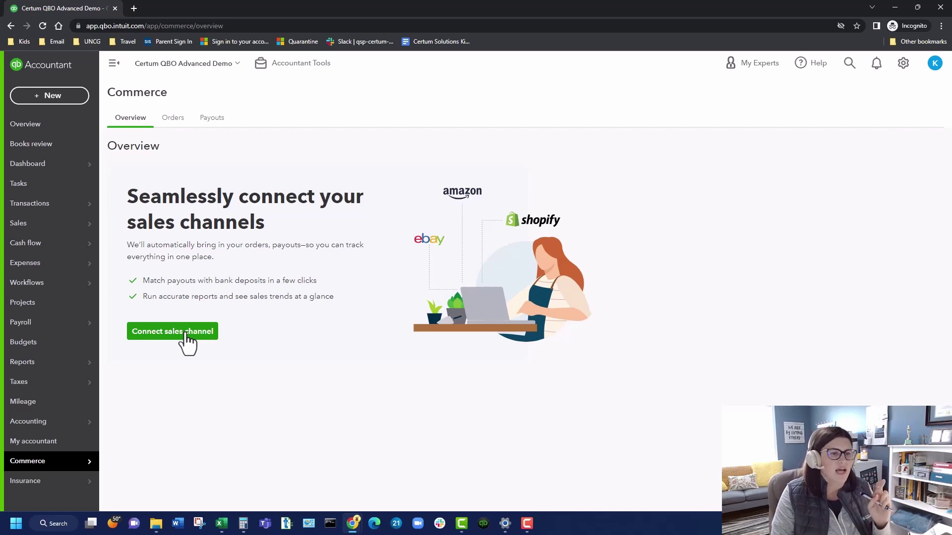
left_click(186, 332)
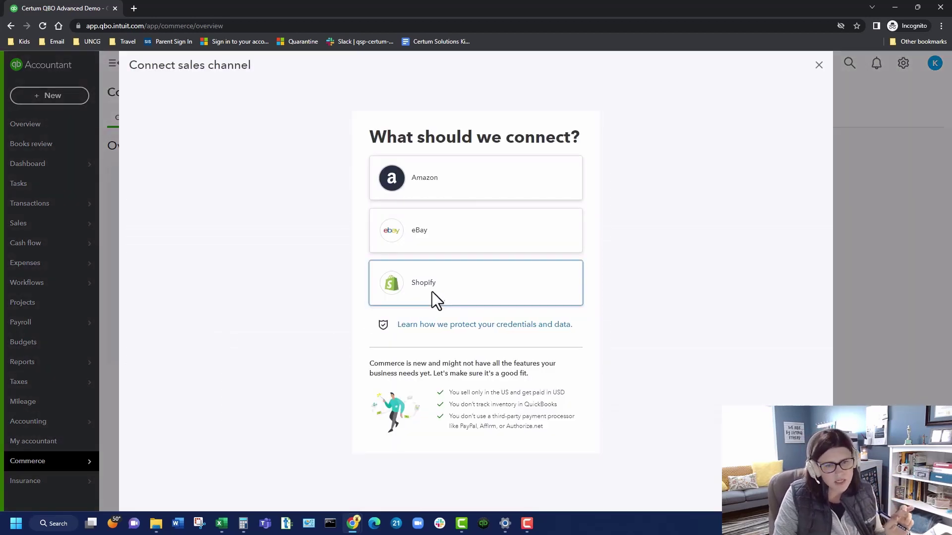
left_click(430, 295)
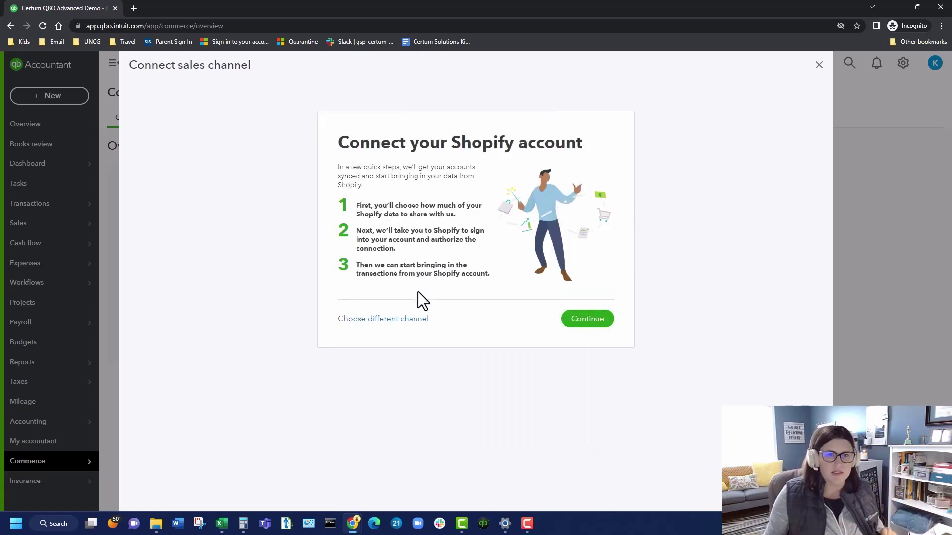
left_click(576, 325)
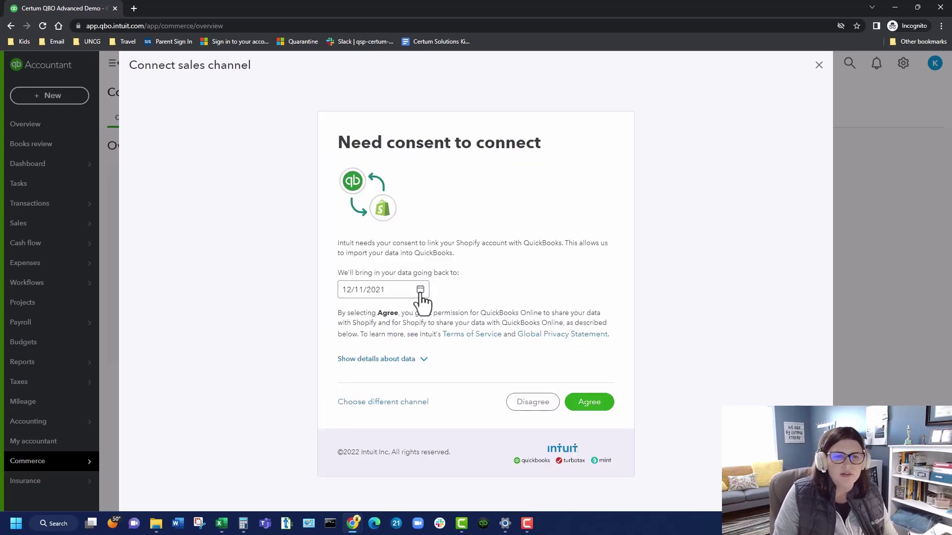
left_click(587, 403)
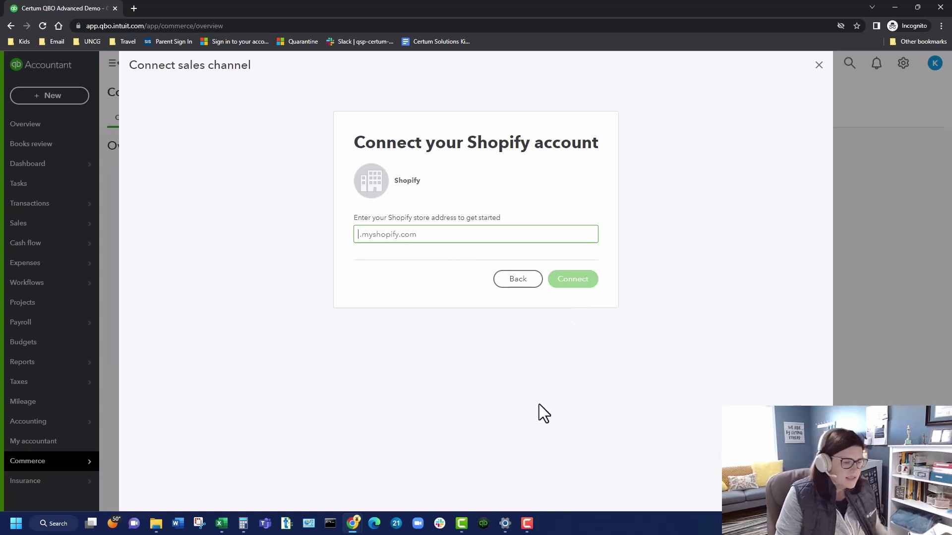
Step: Enter the Shopify store address and connect to open the Shopify login window
type("katies")
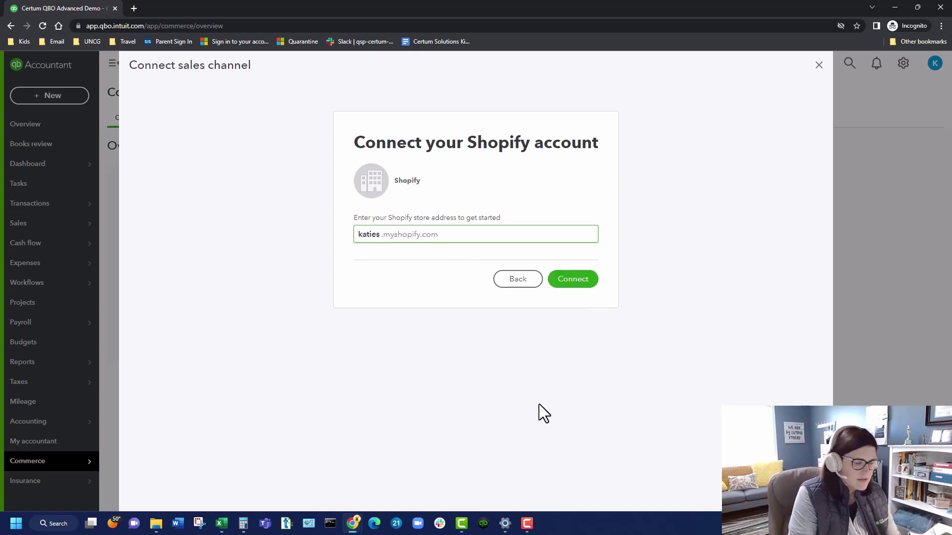
key("BackSpace")
type("-")
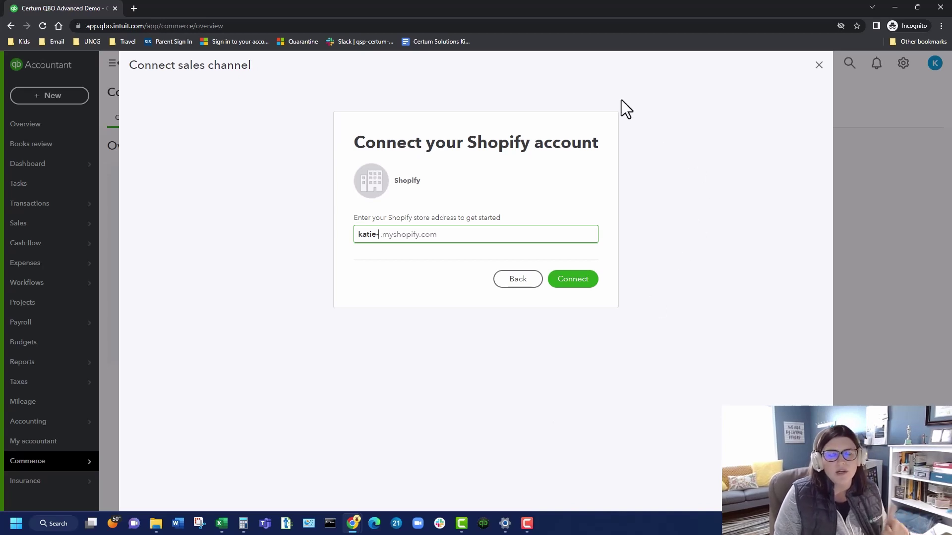
type("demo-do-not-touch")
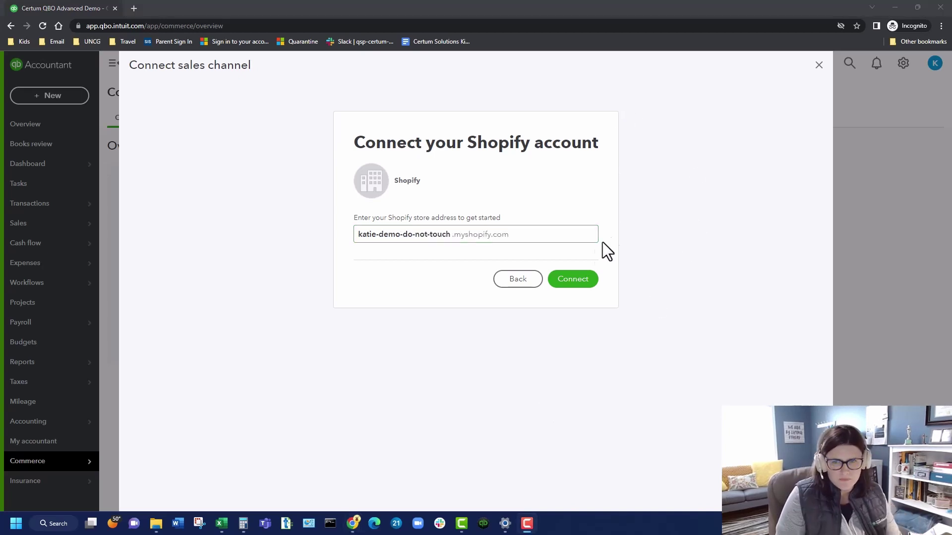
left_click(561, 280)
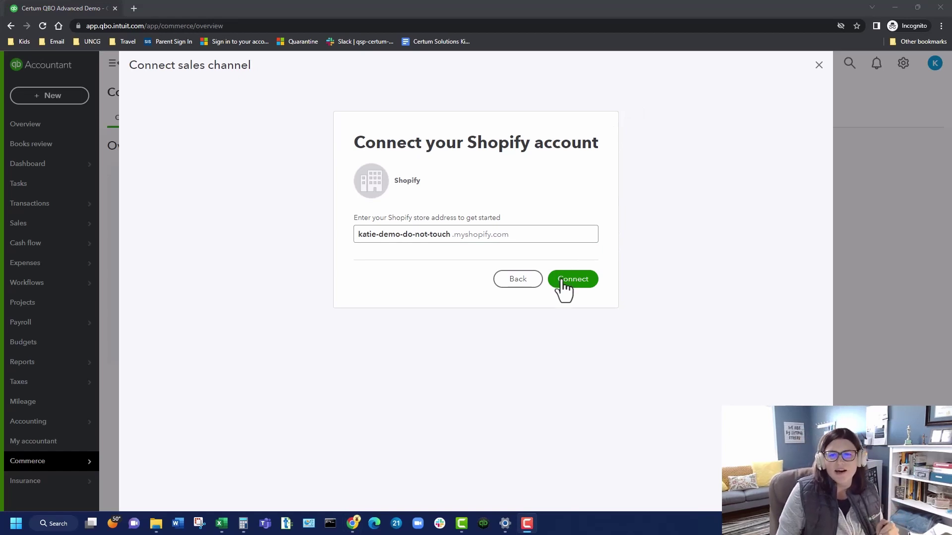
left_click(562, 281)
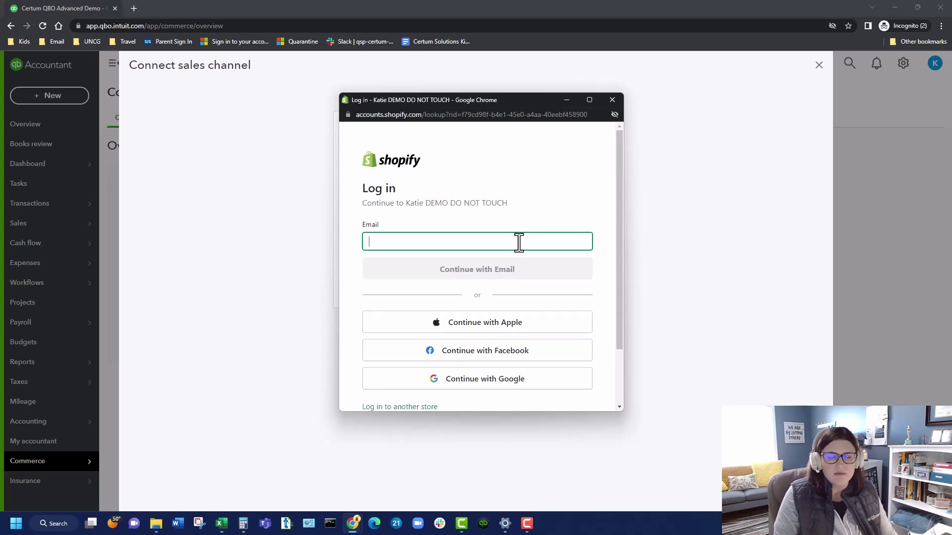
Step: Sign in to Shopify with Google, review the permissions, and install the QuickBooks Online app
key("ctrl+v")
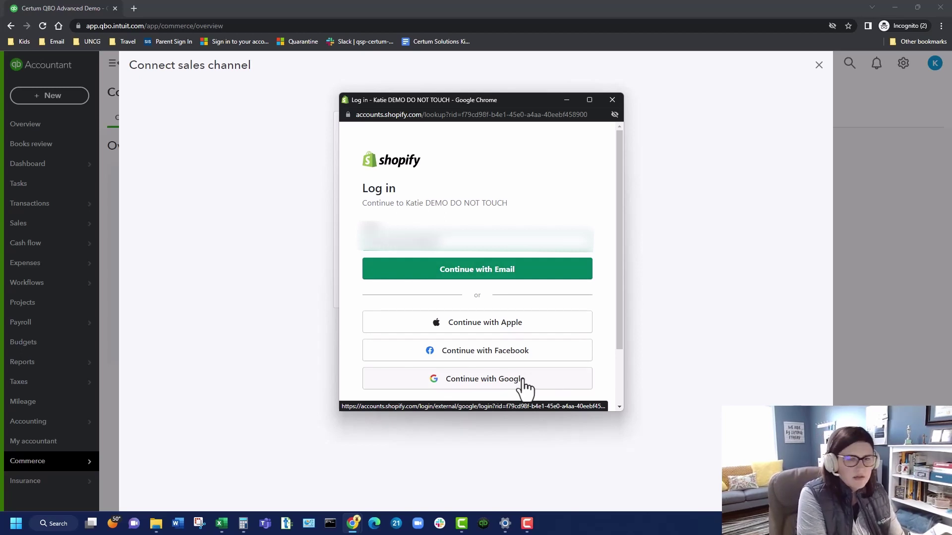
left_click(522, 380)
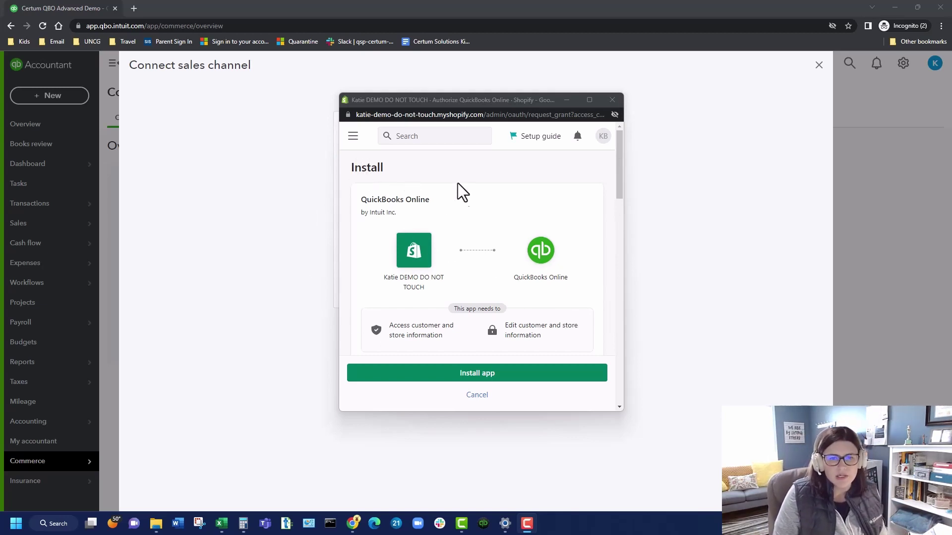
scroll(490, 328, "down", 4)
scroll(489, 328, "down", 8)
scroll(487, 328, "up", 12)
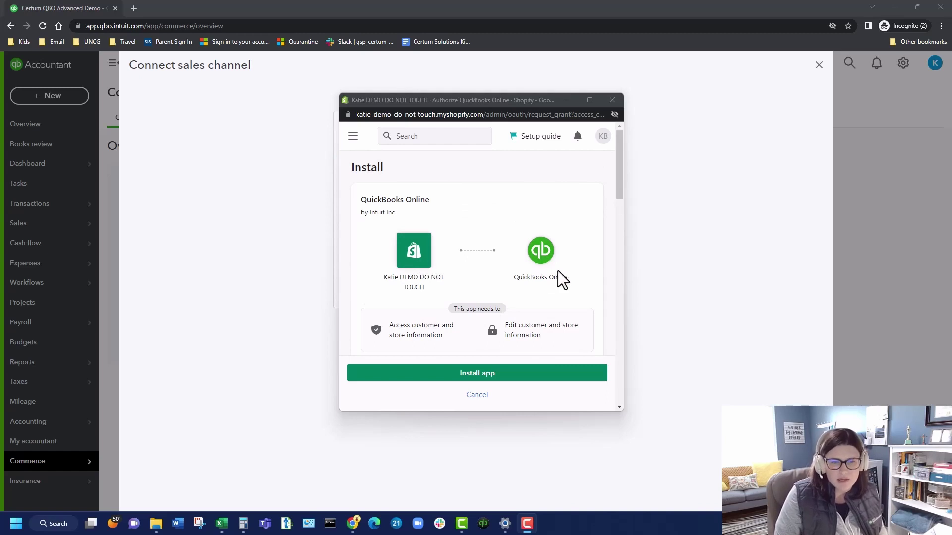
scroll(558, 271, "down", 5)
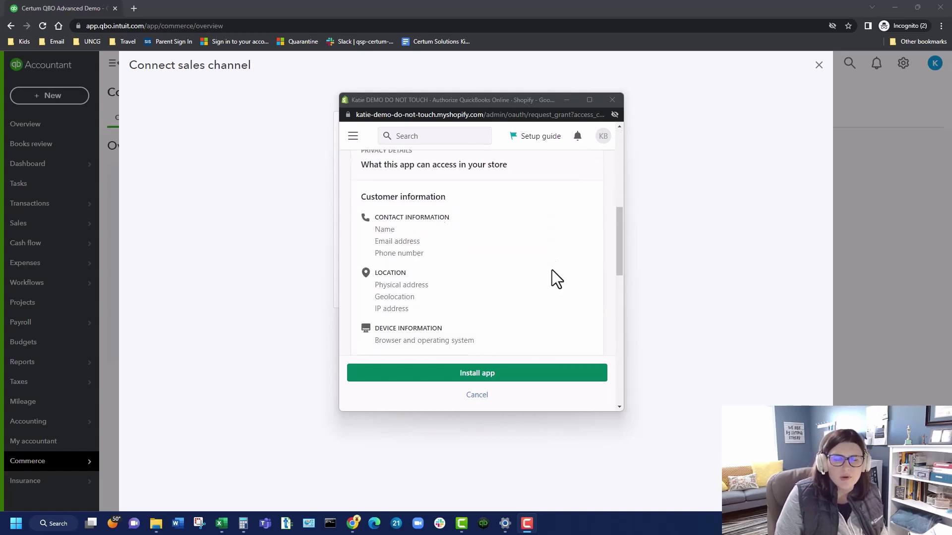
scroll(552, 272, "down", 2)
scroll(551, 272, "down", 3)
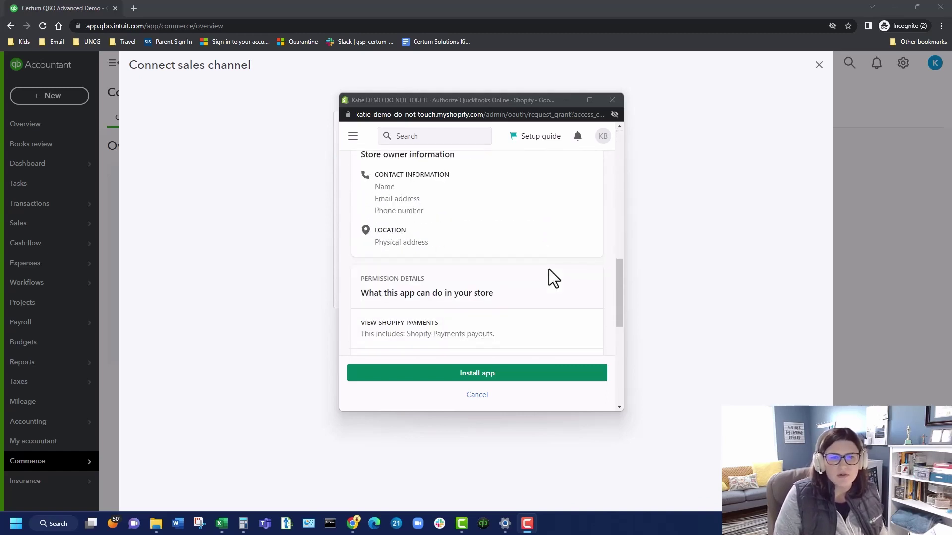
scroll(548, 269, "down", 3)
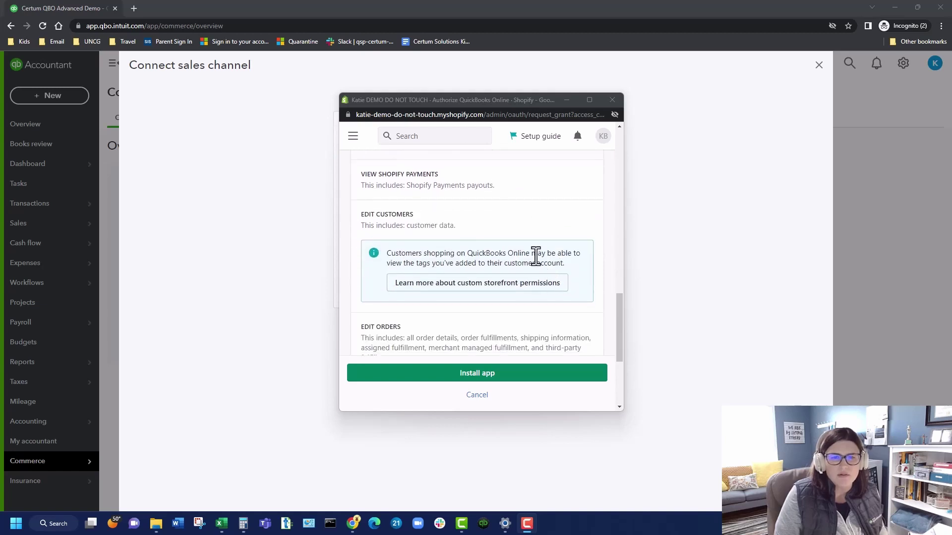
scroll(541, 300, "down", 3)
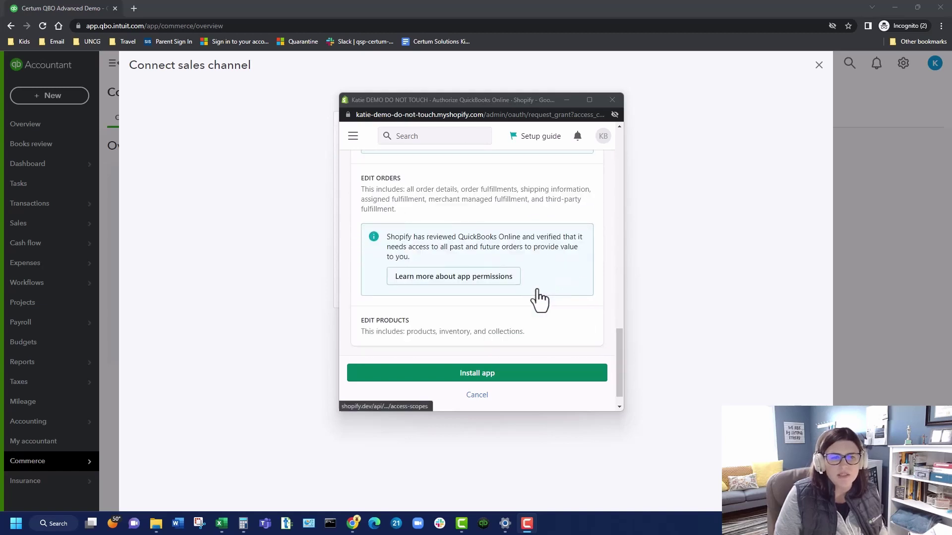
scroll(525, 303, "down", 1)
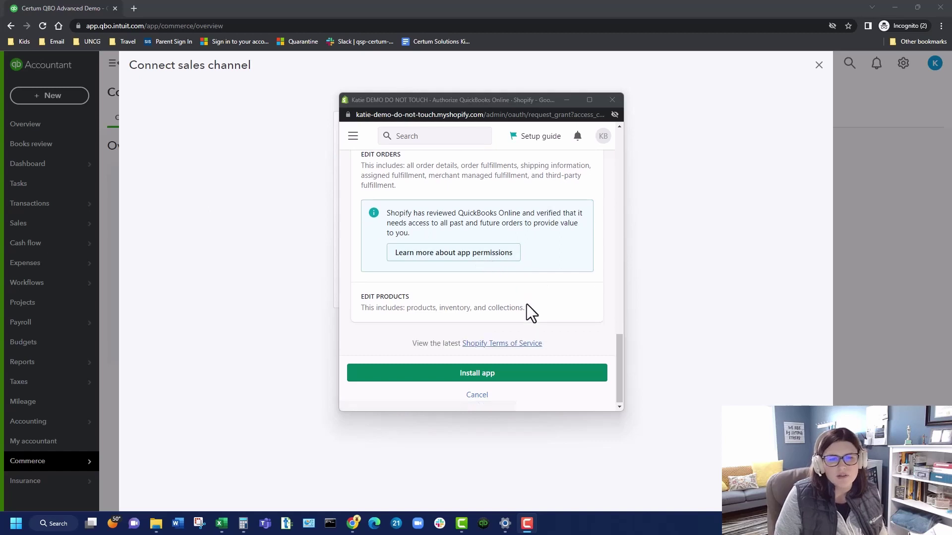
left_click(525, 377)
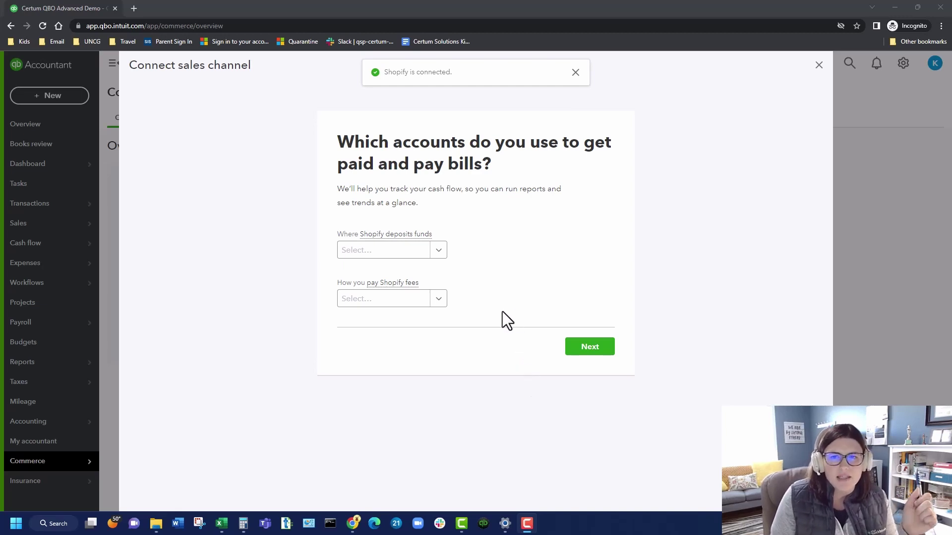
Step: Map both Shopify deposits and Shopify fees to 1010 1010-Checking and continue the setup
left_click(439, 251)
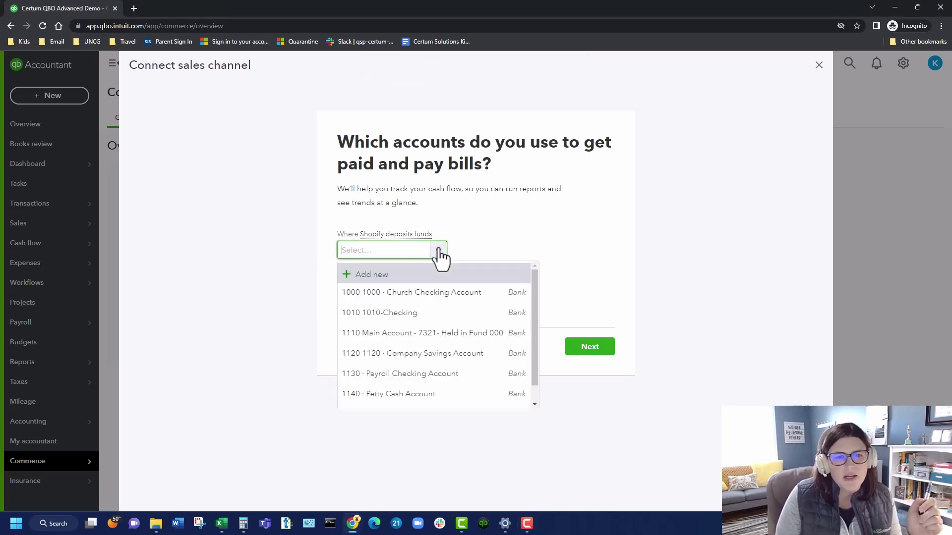
left_click(435, 313)
left_click(440, 300)
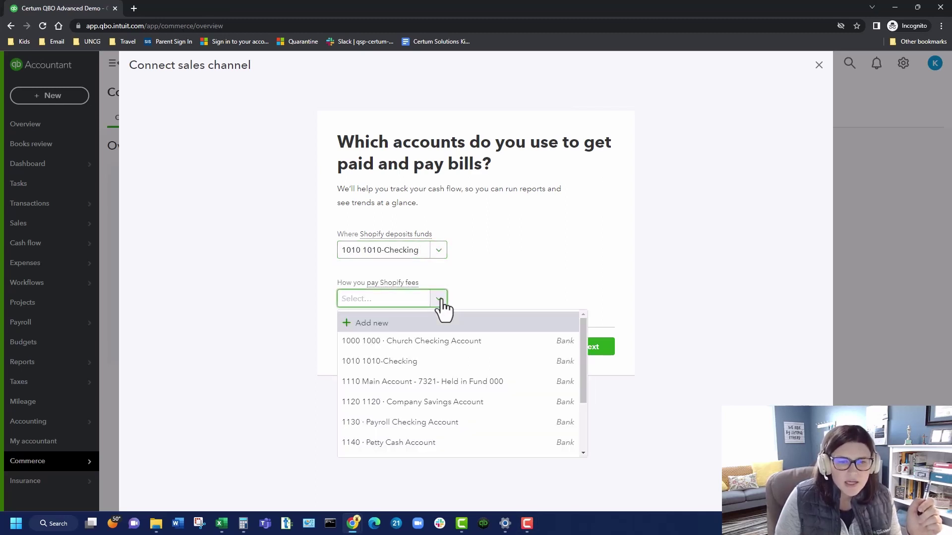
scroll(455, 369, "down", 1)
scroll(455, 375, "down", 2)
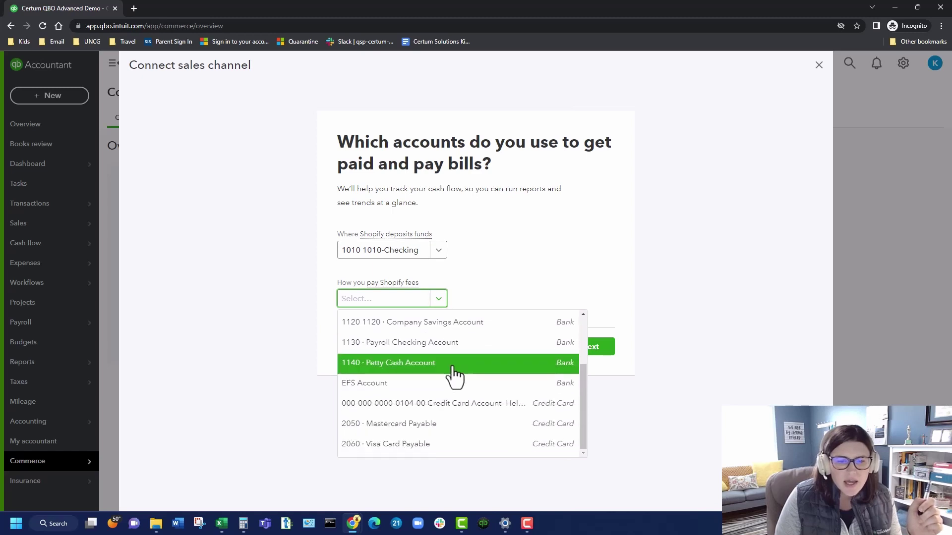
scroll(455, 375, "up", 3)
left_click(460, 369)
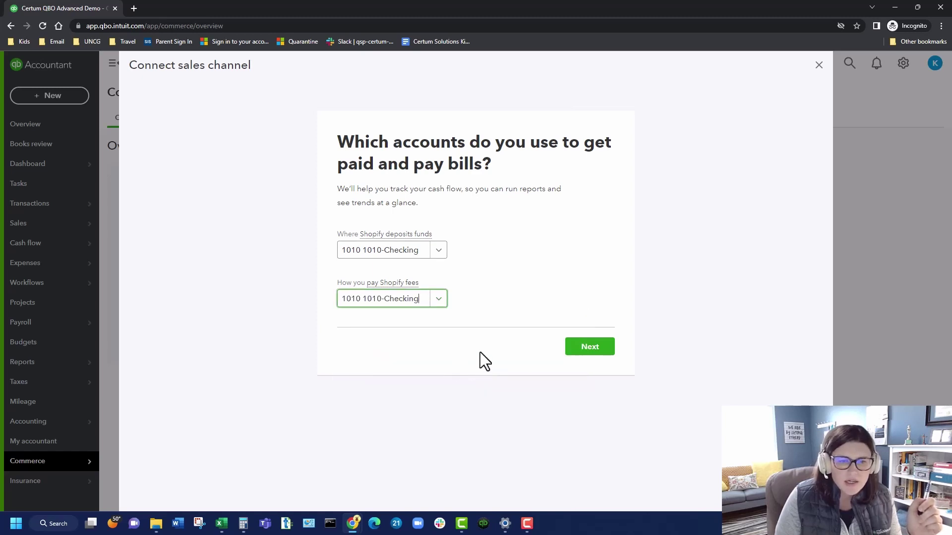
left_click(404, 285)
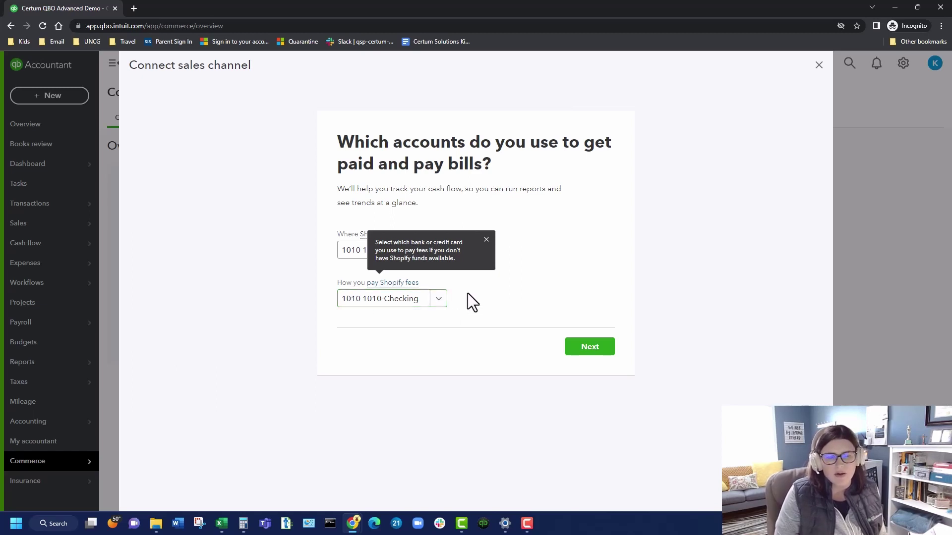
left_click(579, 347)
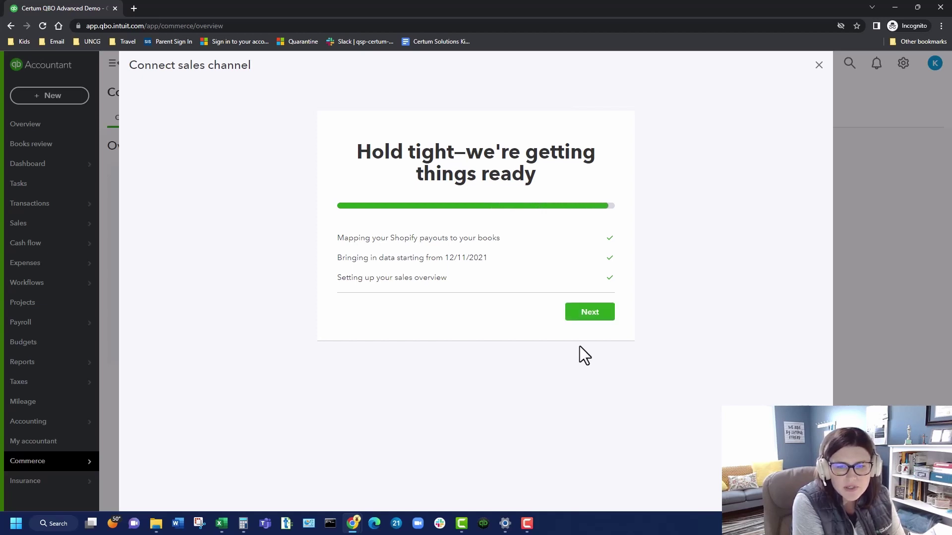
Step: Step through the remaining Shopify setup screens to reach the Commerce overview
left_click(585, 317)
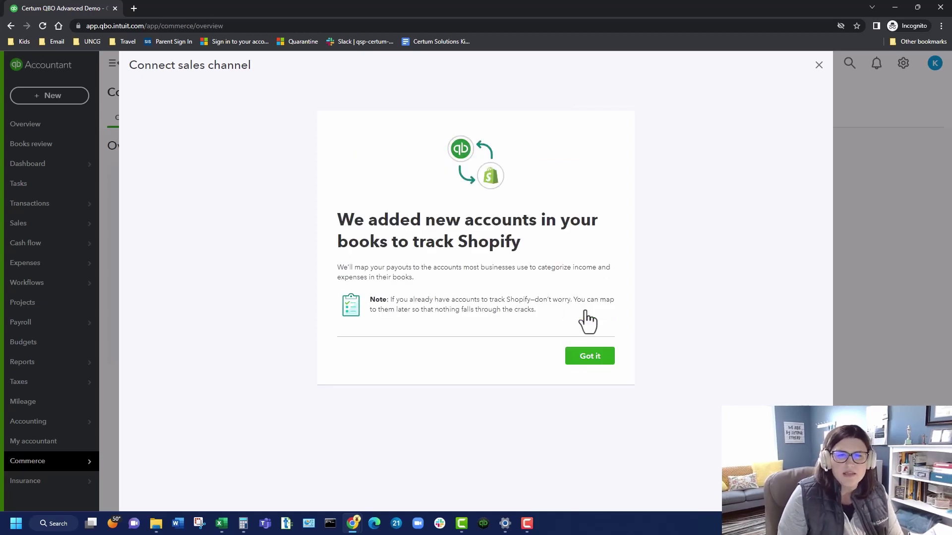
left_click(585, 357)
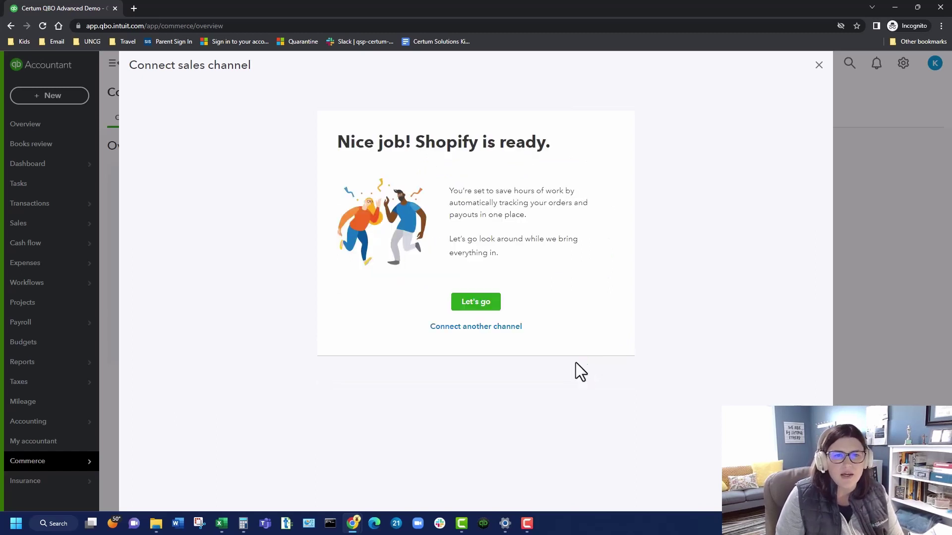
left_click(472, 304)
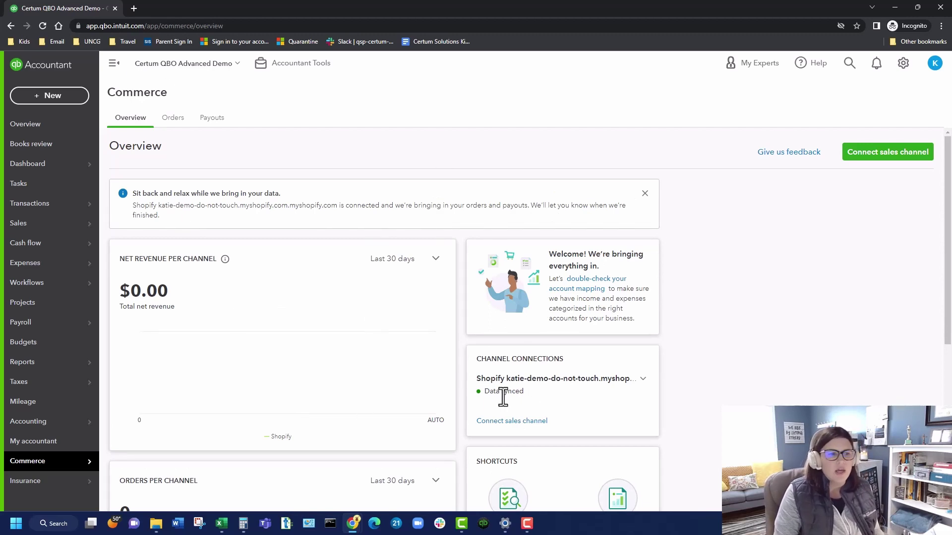
Step: Browse the Commerce overview and back out of connecting another sales channel
scroll(383, 347, "down", 5)
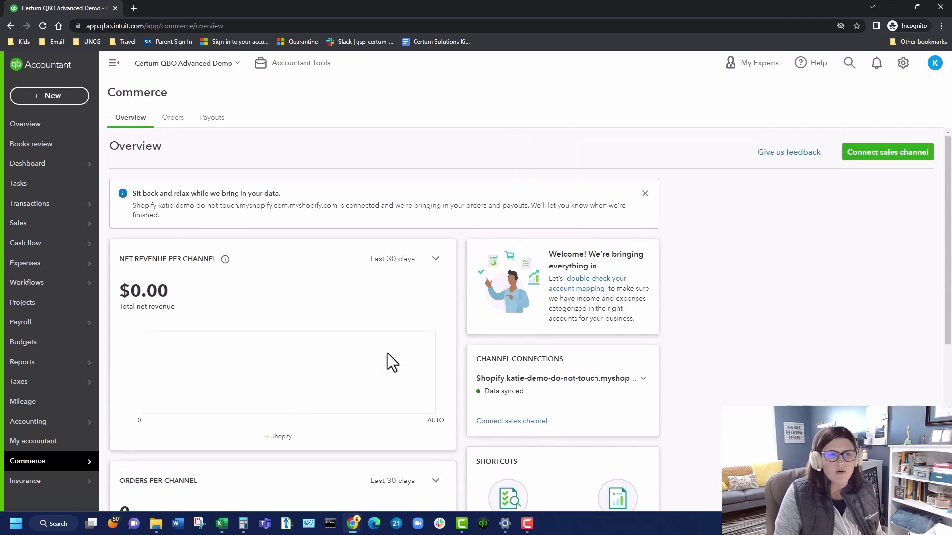
scroll(387, 353, "down", 5)
scroll(390, 364, "down", 1)
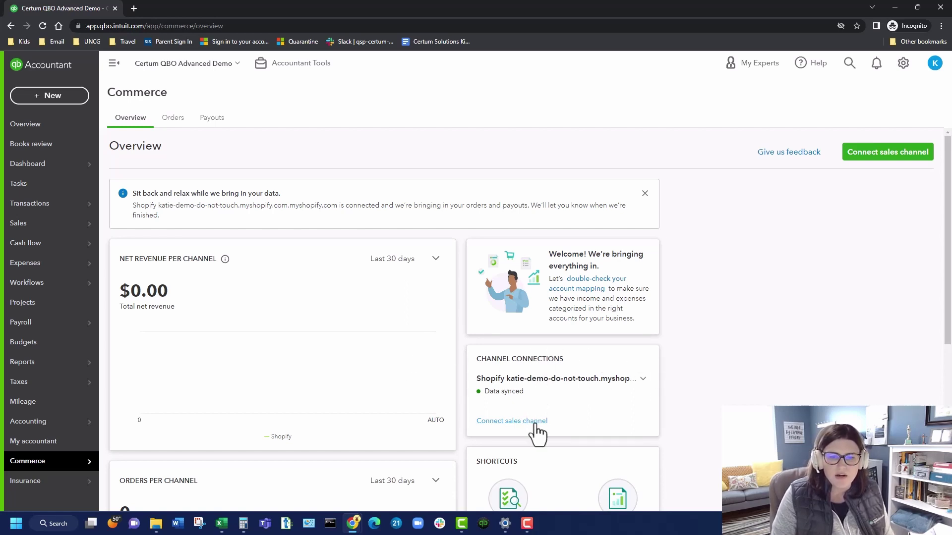
left_click(534, 422)
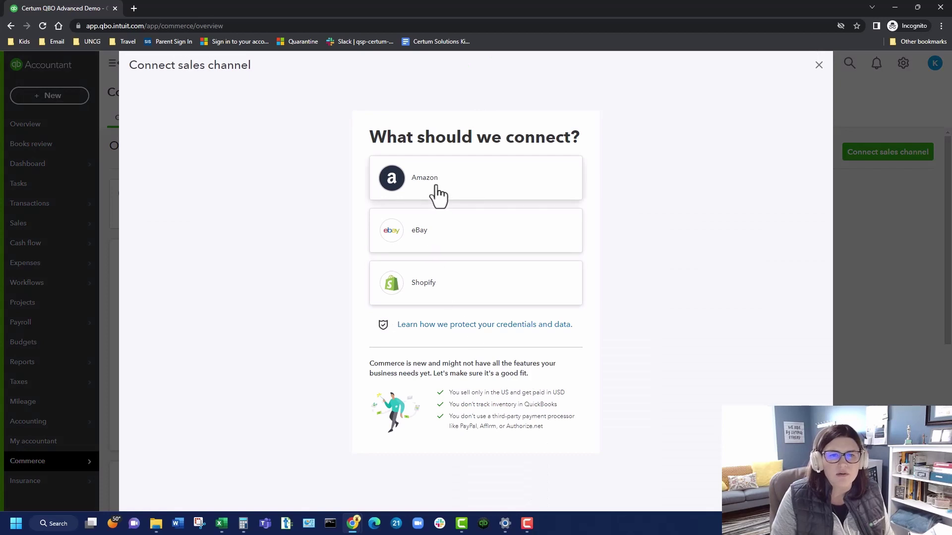
left_click(818, 66)
Step: Check the synced Shopify orders, then switch to the Payouts list
scroll(691, 323, "down", 3)
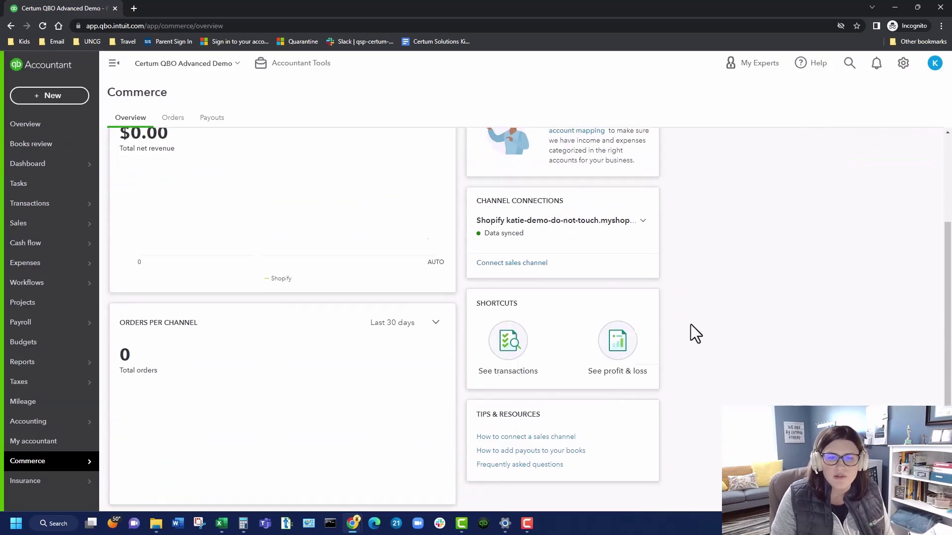
scroll(689, 322, "down", 2)
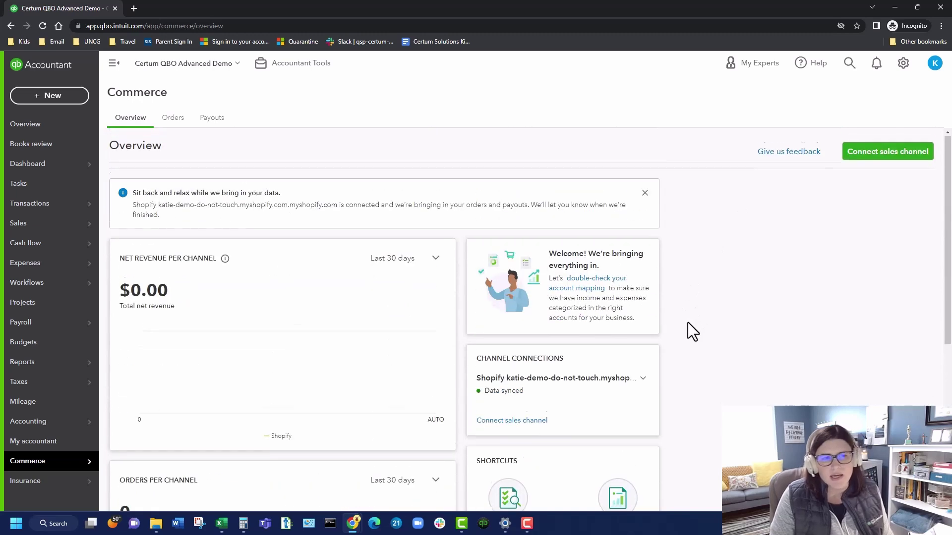
scroll(688, 322, "up", 6)
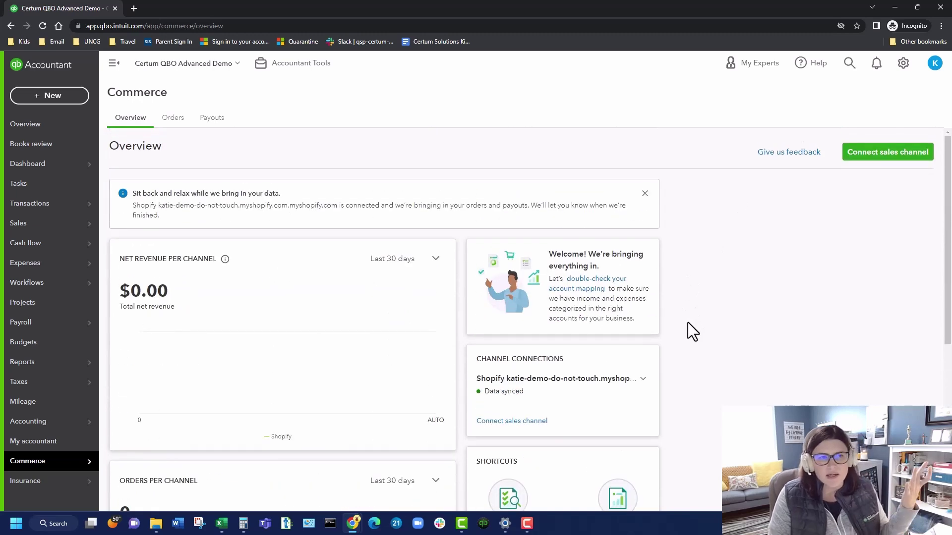
left_click(173, 124)
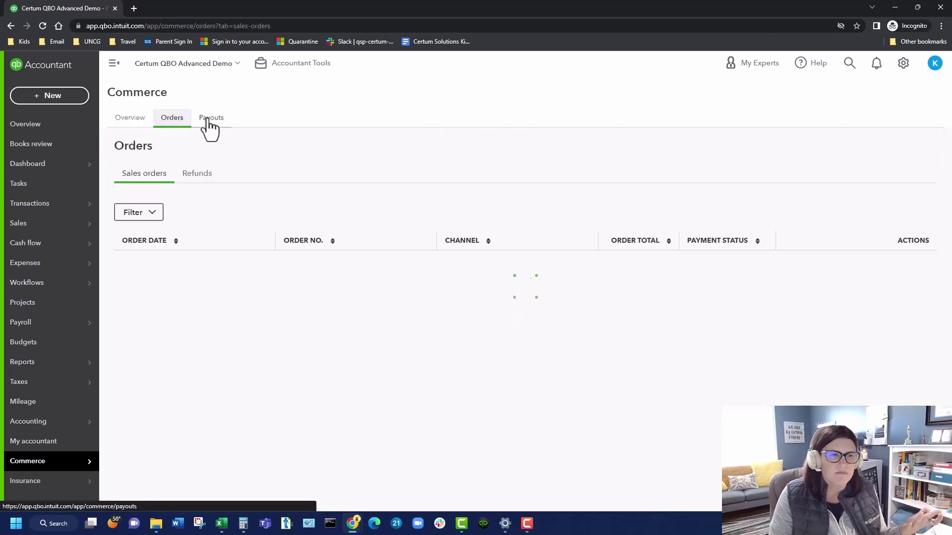
left_click(210, 121)
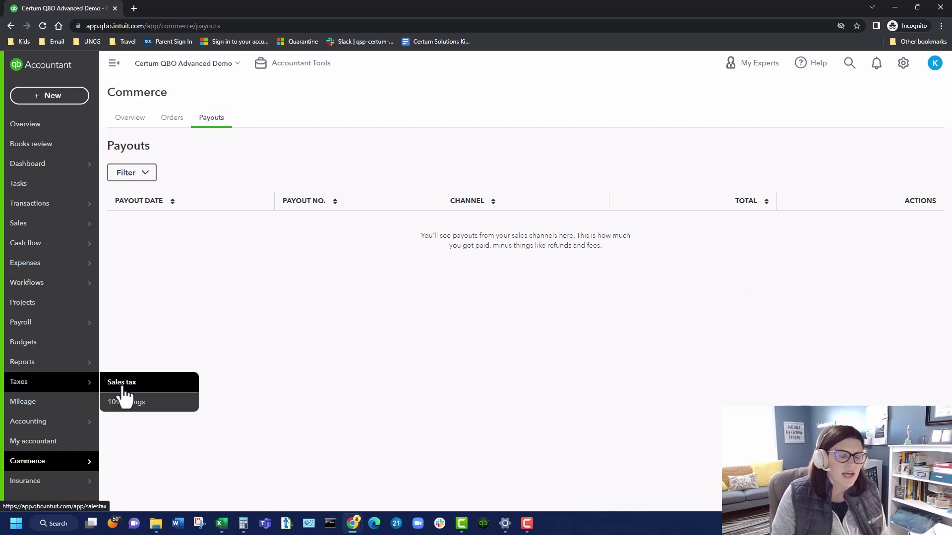
Step: Go to Taxes > Sales tax, open and close Account and Settings, then reopen the gear menu
left_click(119, 385)
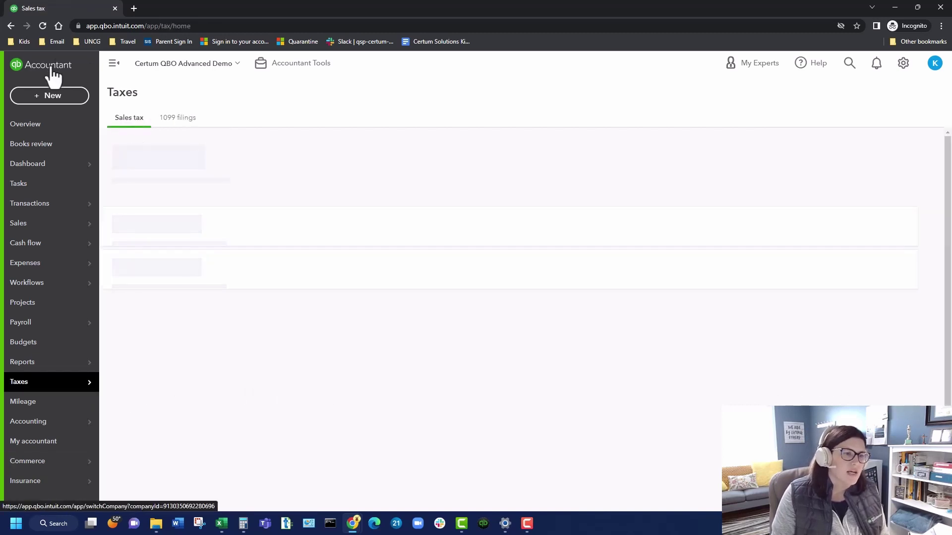
mouse_move(29, 392)
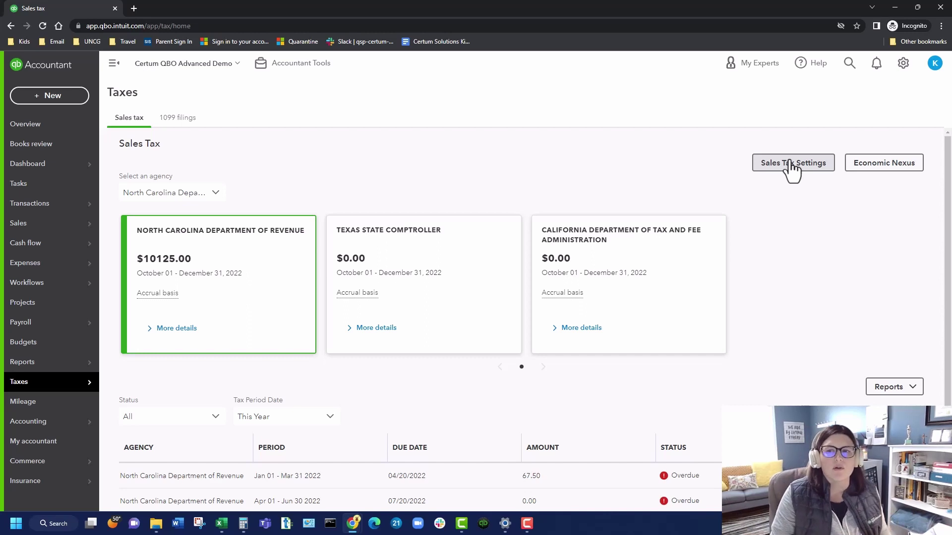
left_click(903, 64)
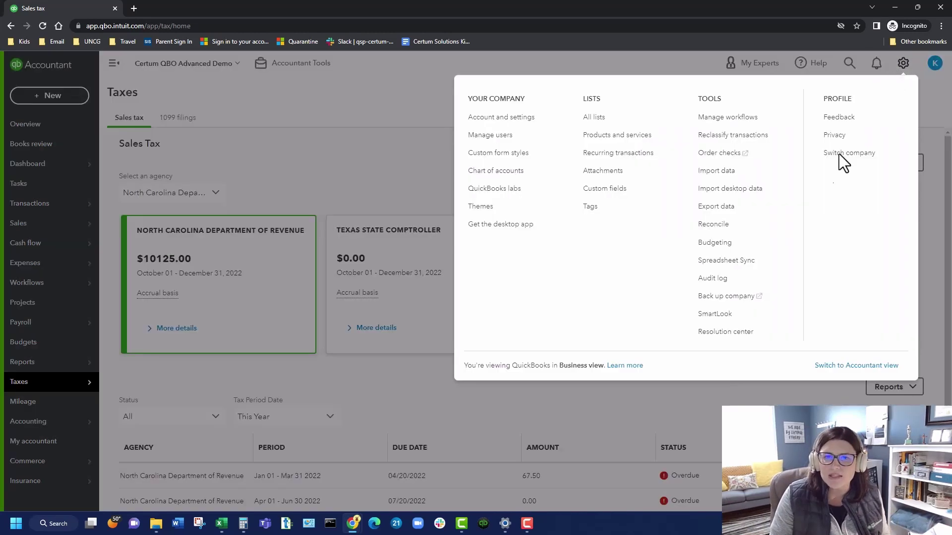
left_click(508, 117)
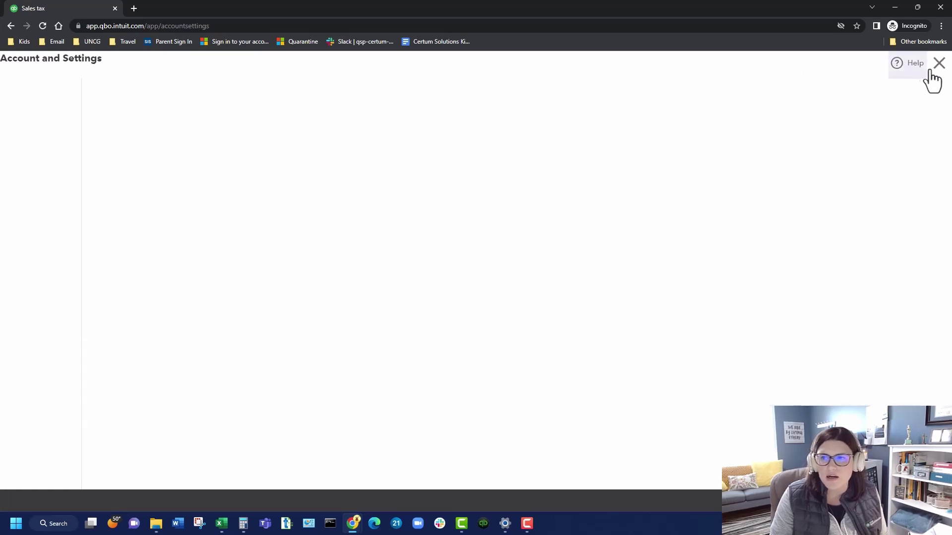
left_click(939, 64)
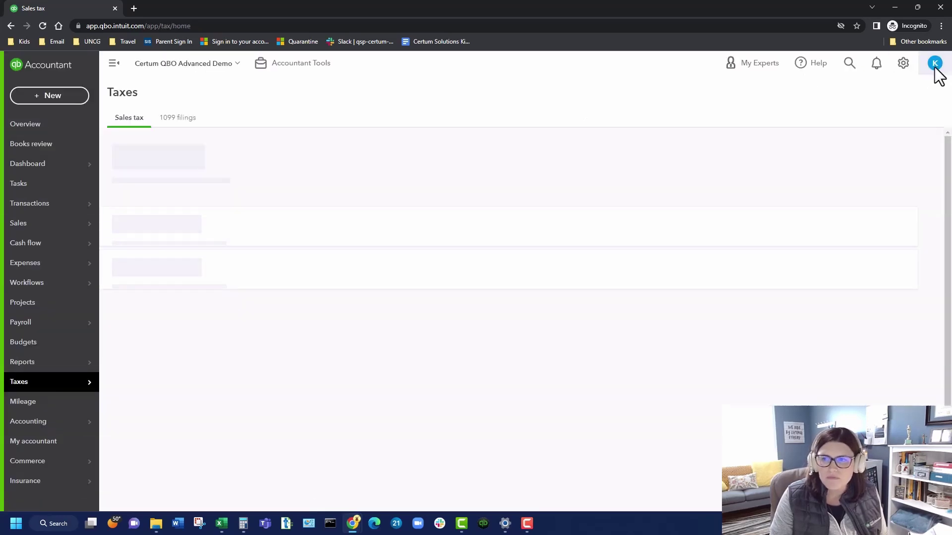
left_click(902, 63)
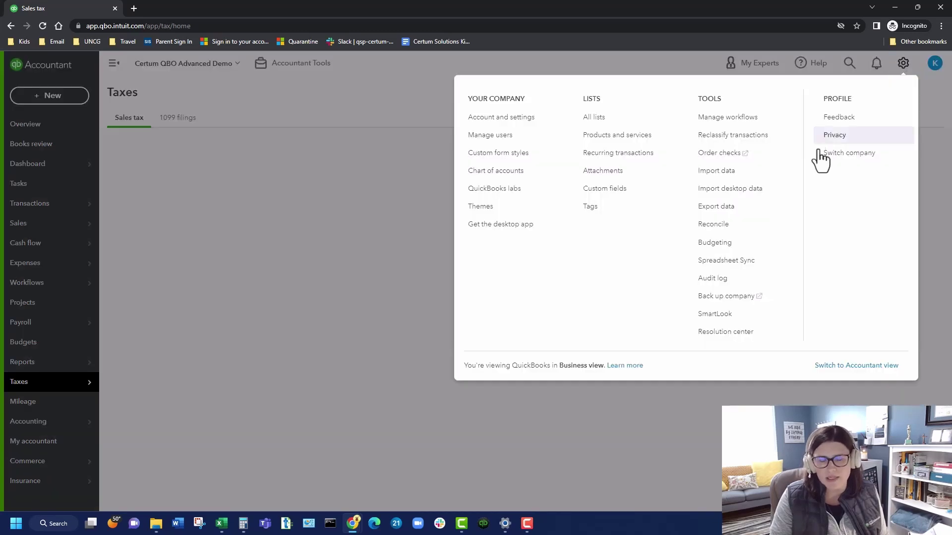
Step: Go to Products and Services and start a new item to see the item type choices
left_click(643, 143)
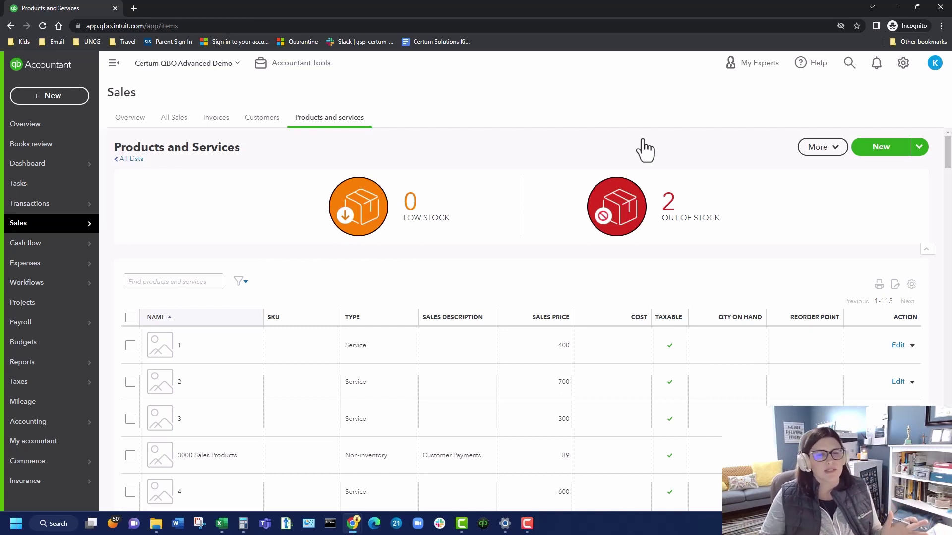
left_click(864, 151)
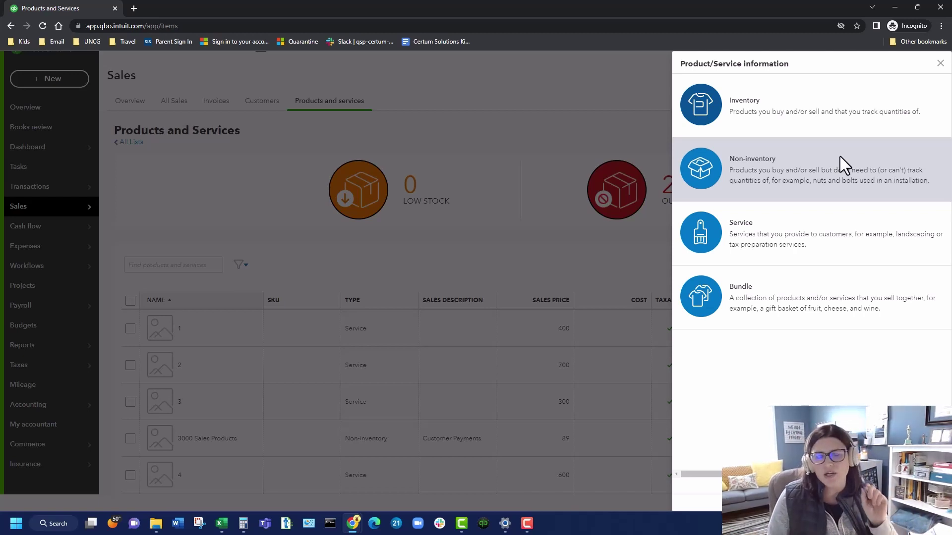
Step: Create a Non-inventory item named 'Clothing' and scroll down to its sales tax suggestion
left_click(827, 183)
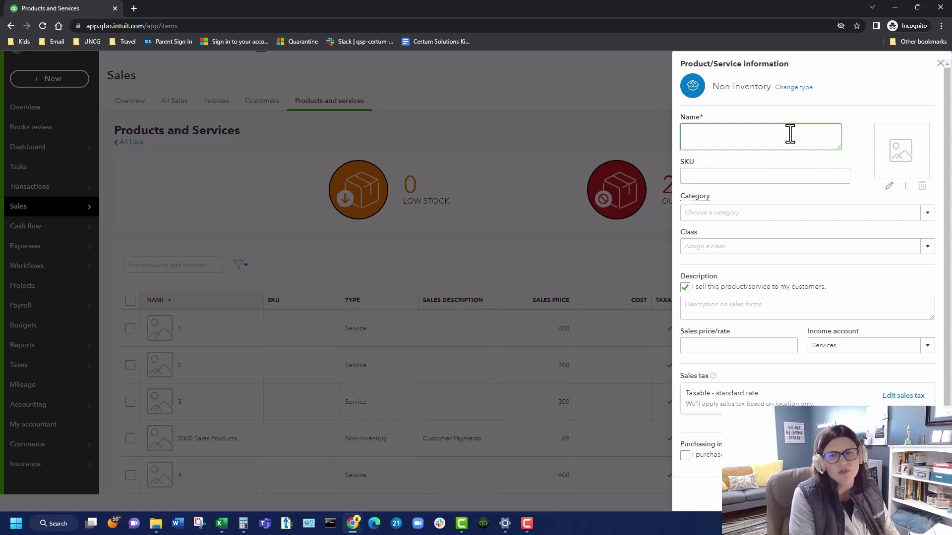
type("Clothing")
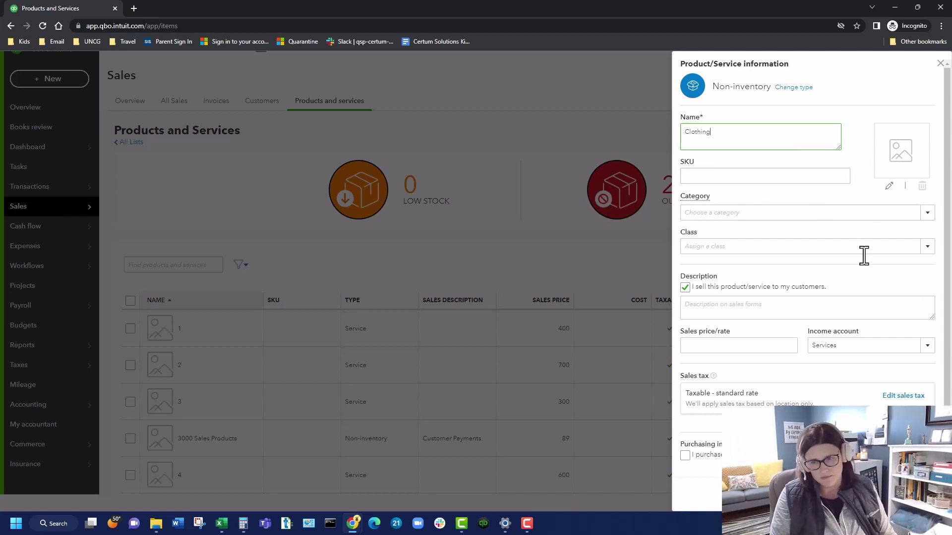
left_click(894, 317)
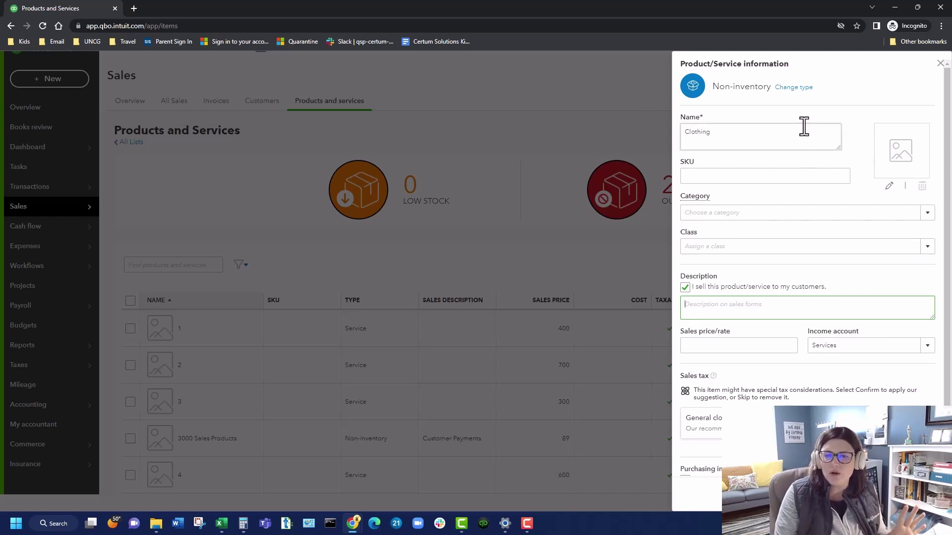
scroll(795, 323, "down", 1)
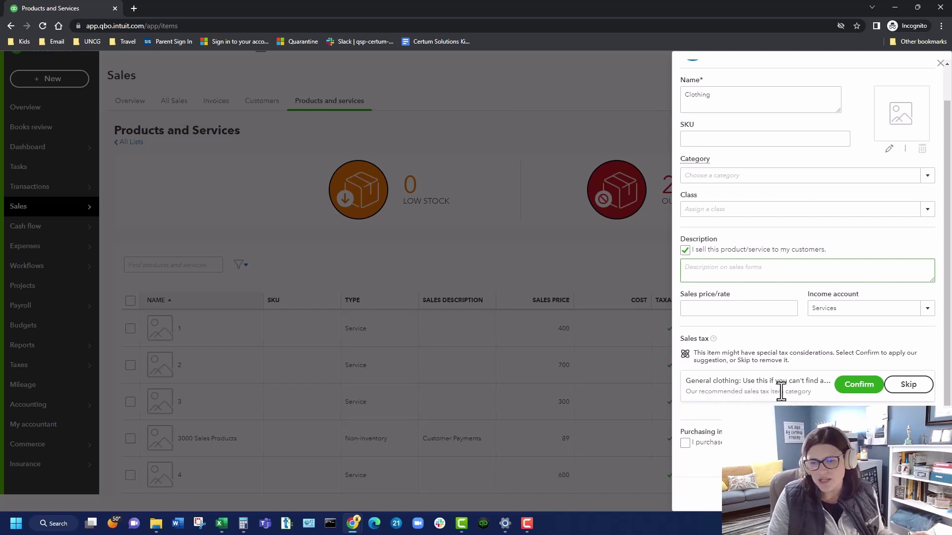
Step: Confirm the suggested General clothing sales tax category for the Clothing item
left_click(842, 388)
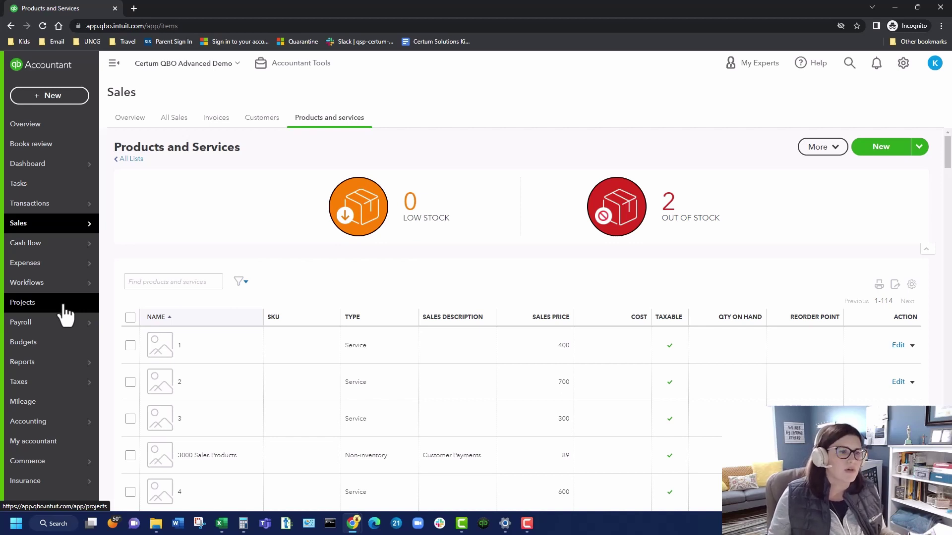
Step: Open Payroll > Contractors, dismiss the direct deposit offer, and show Abercrombie Fence Co (V)'s $125.00 last payment
mouse_move(50, 333)
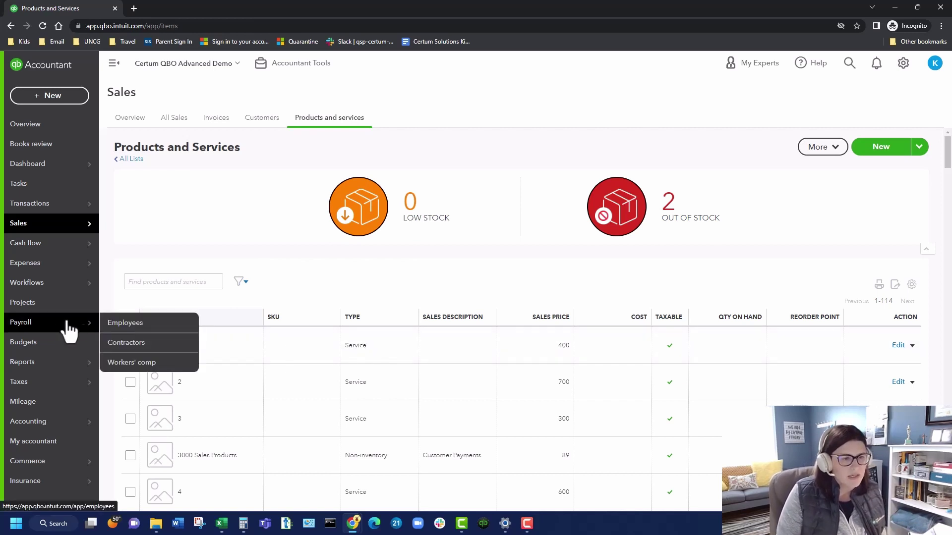
left_click(138, 343)
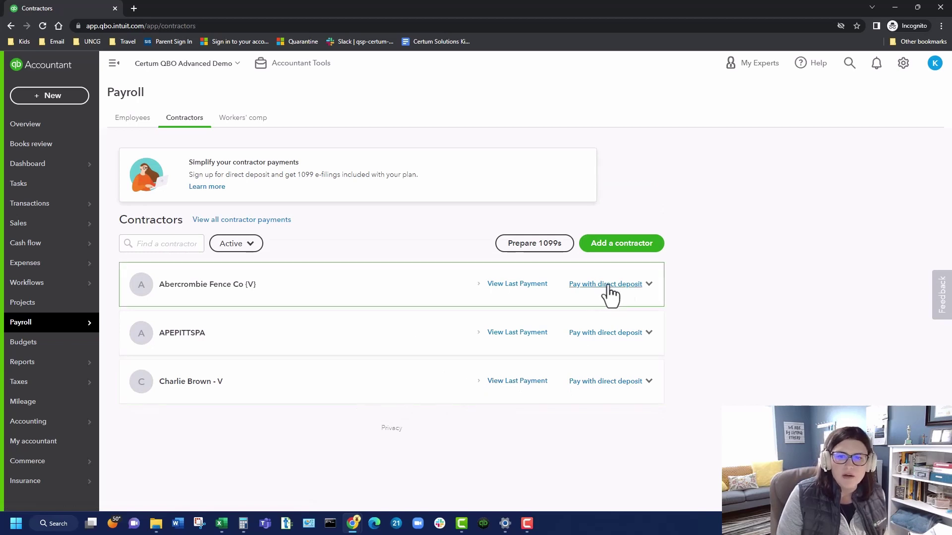
left_click(637, 286)
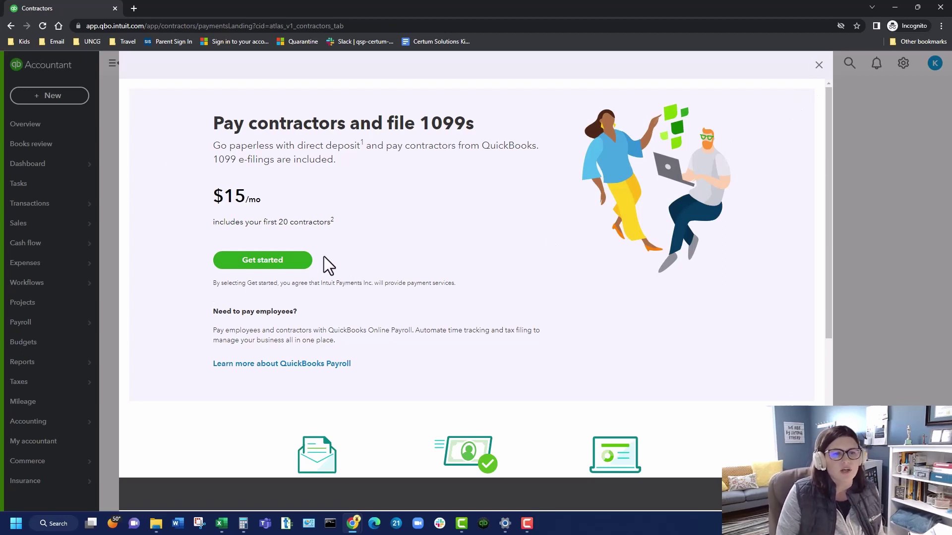
left_click(818, 65)
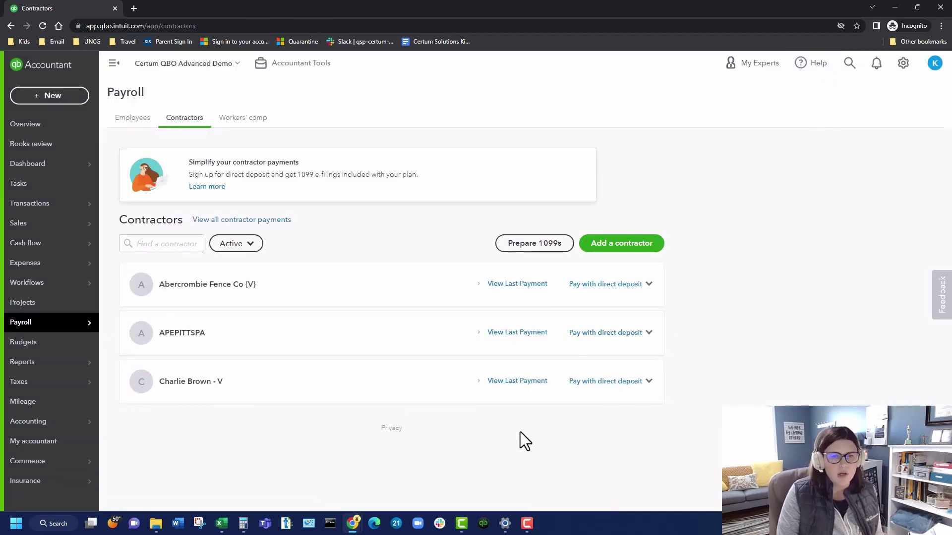
left_click(510, 285)
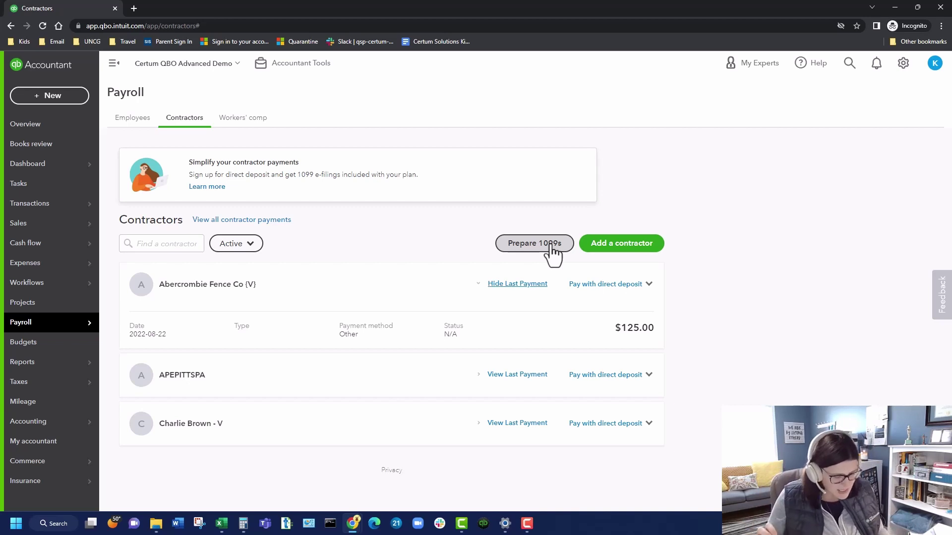
Step: In Account and Settings > Sales, save sales form content with Accept tips on, then exit settings
left_click(903, 63)
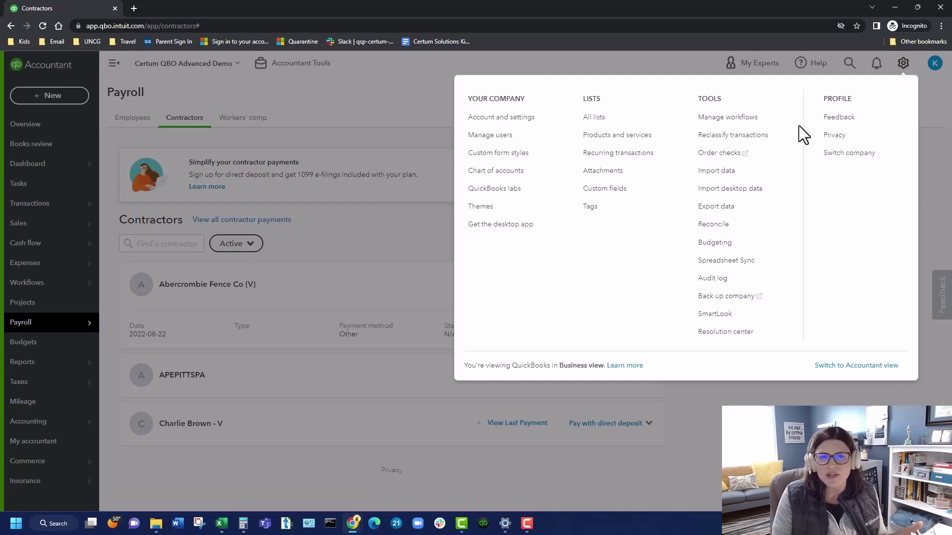
left_click(520, 121)
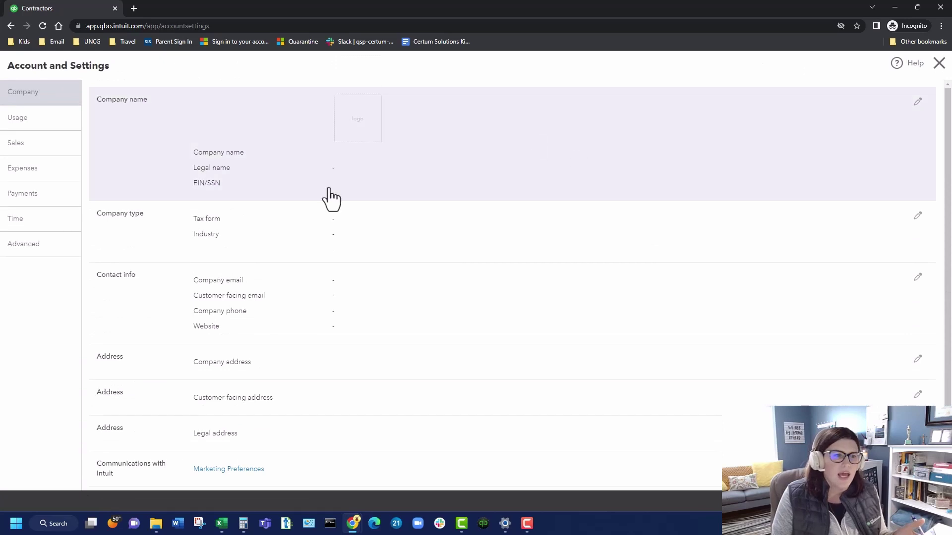
left_click(50, 144)
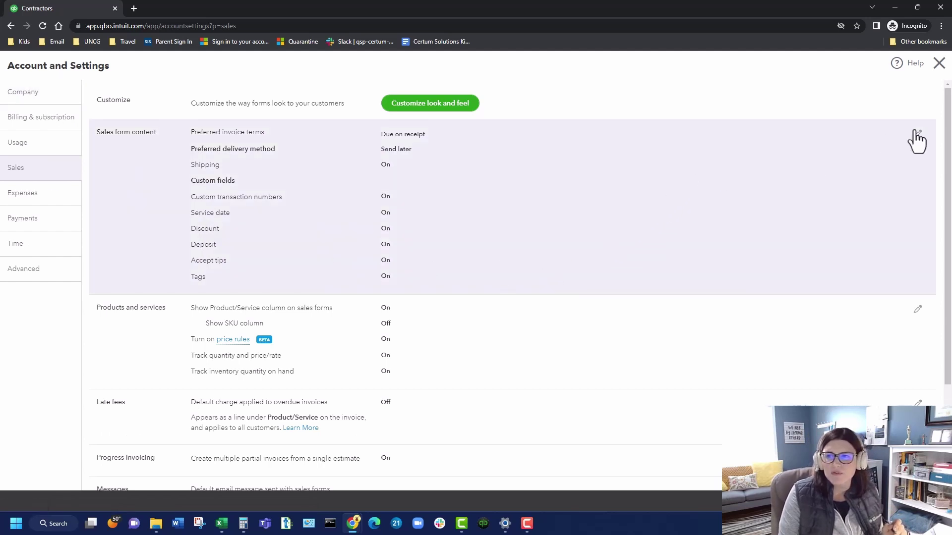
left_click(919, 141)
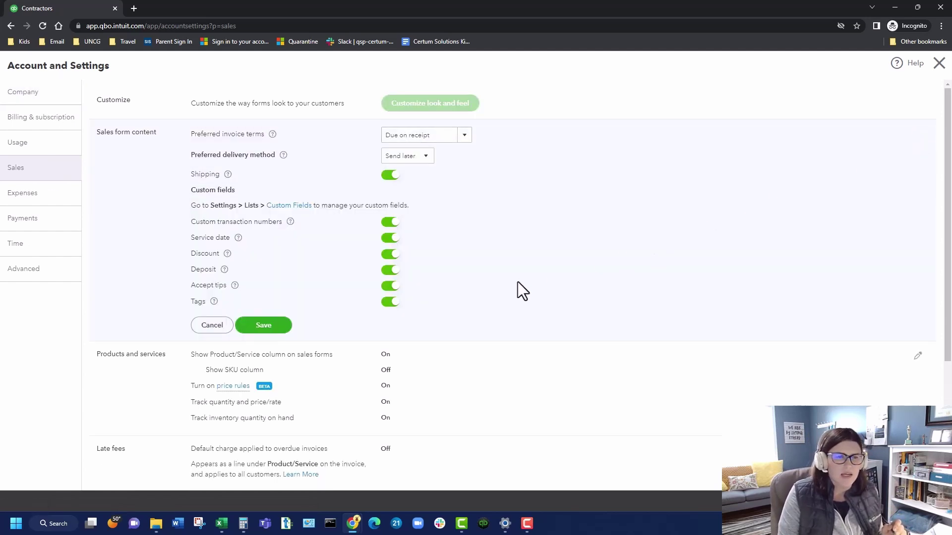
left_click(255, 328)
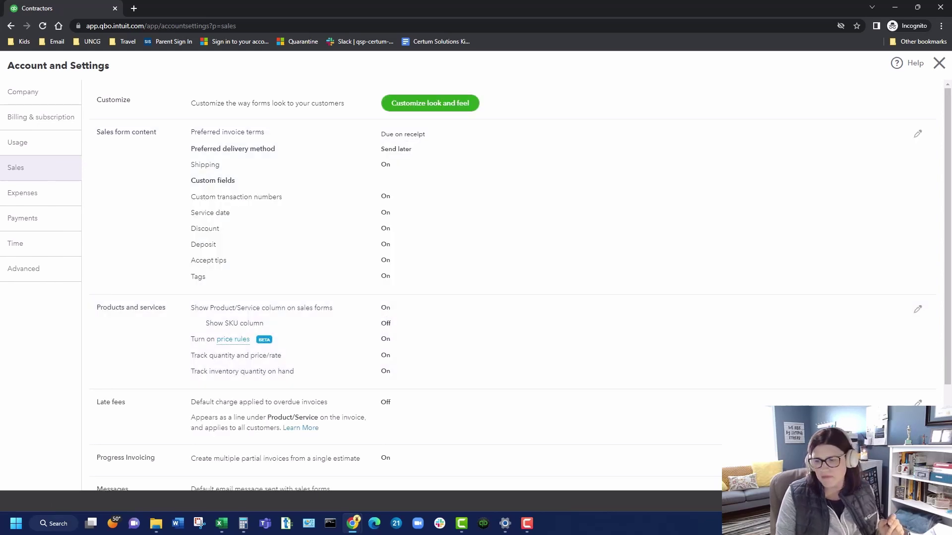
left_click(917, 500)
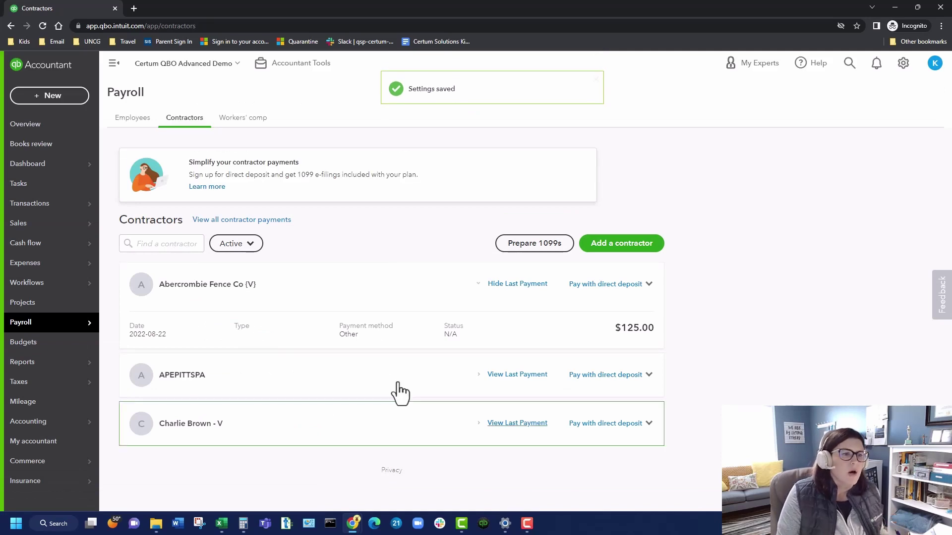
Step: Start a sales receipt and open Receipt No.207 from the recent sales receipts list
mouse_move(32, 226)
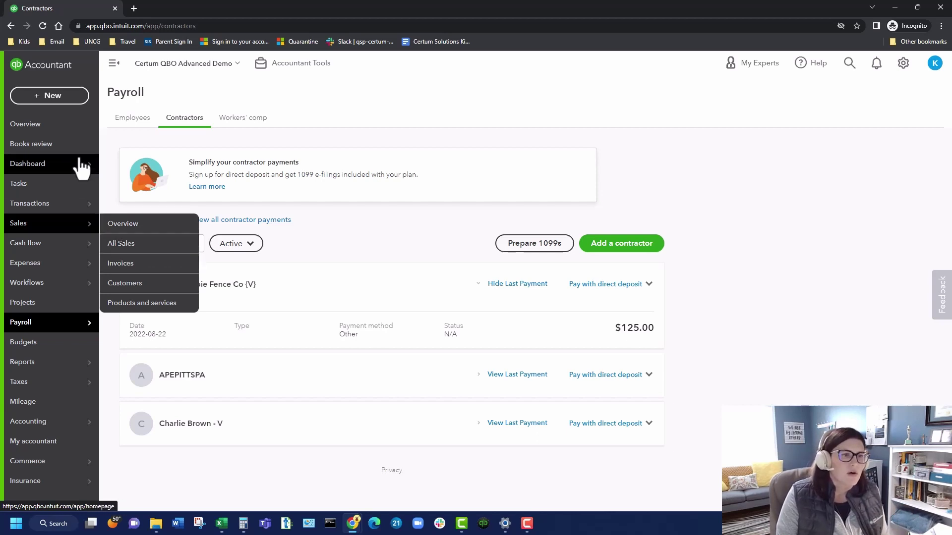
left_click(73, 99)
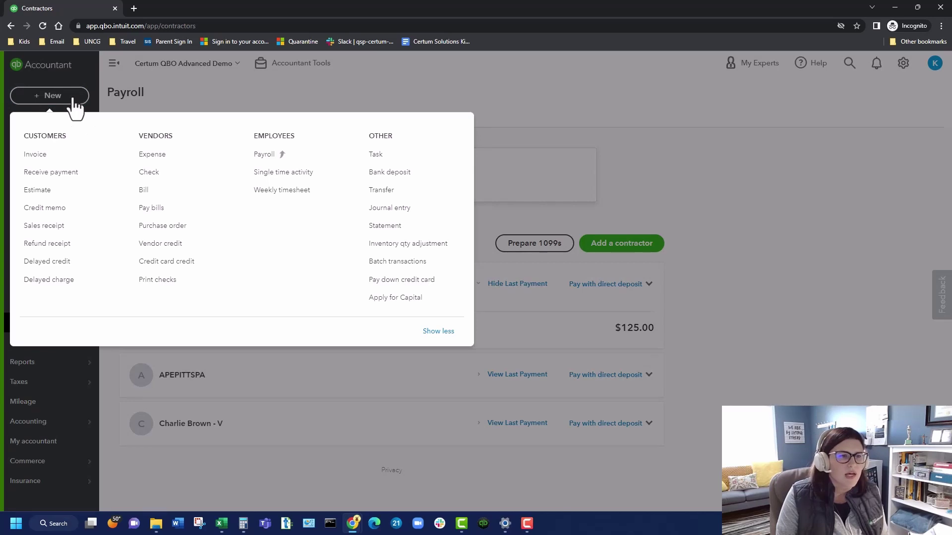
left_click(59, 227)
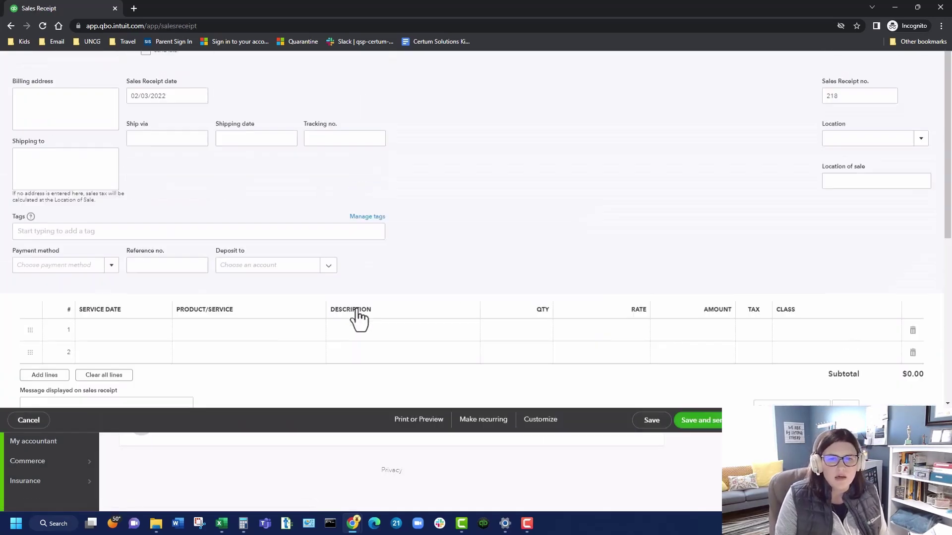
left_click(15, 64)
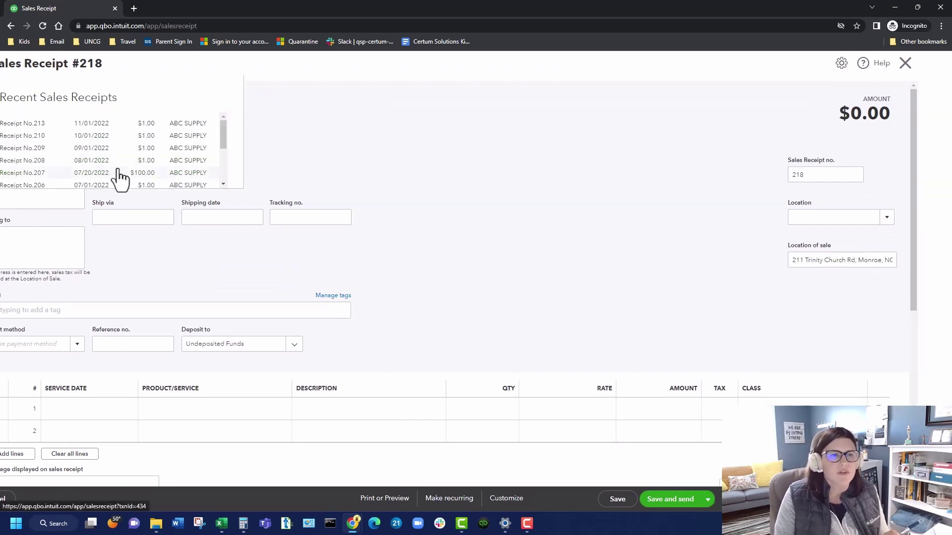
left_click(119, 171)
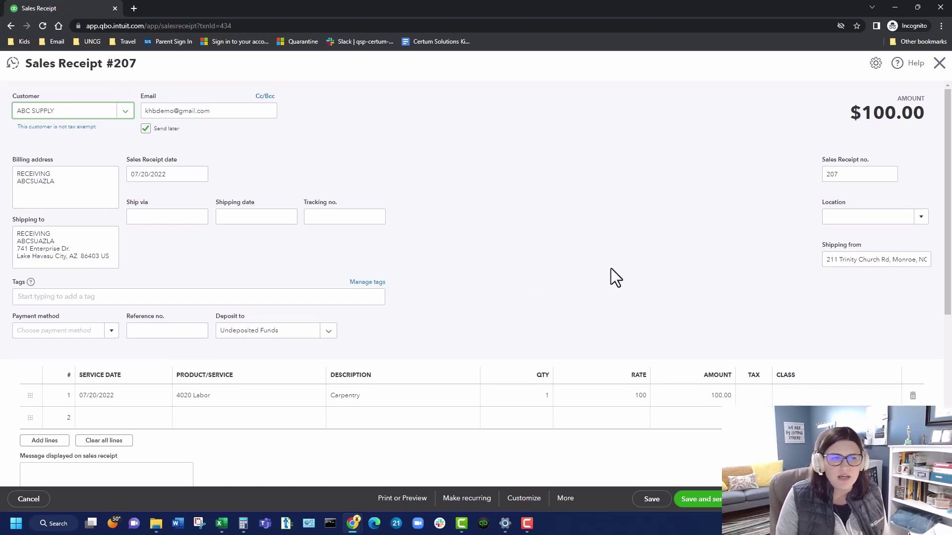
Step: Scroll to the receipt totals and click into the Tip field above the $100.00 total
scroll(610, 270, "down", 6)
left_click(888, 320)
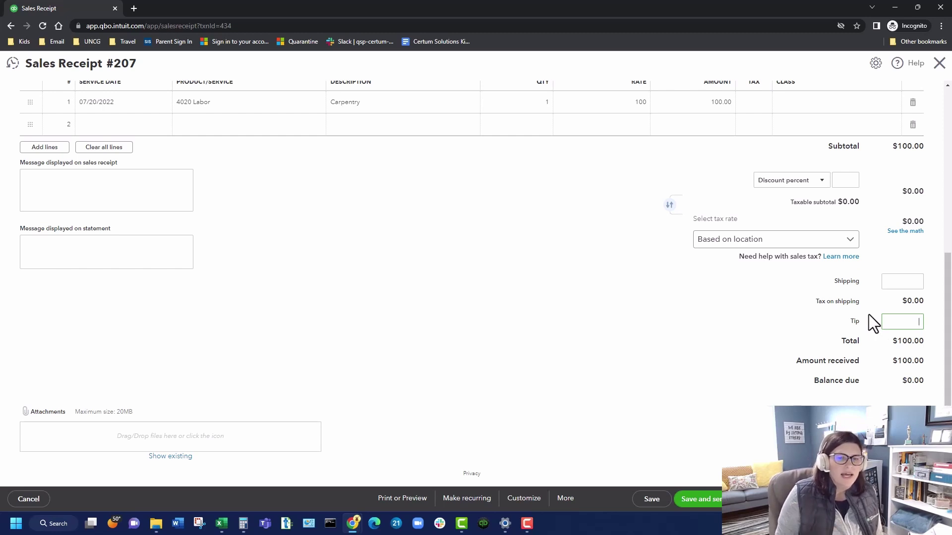